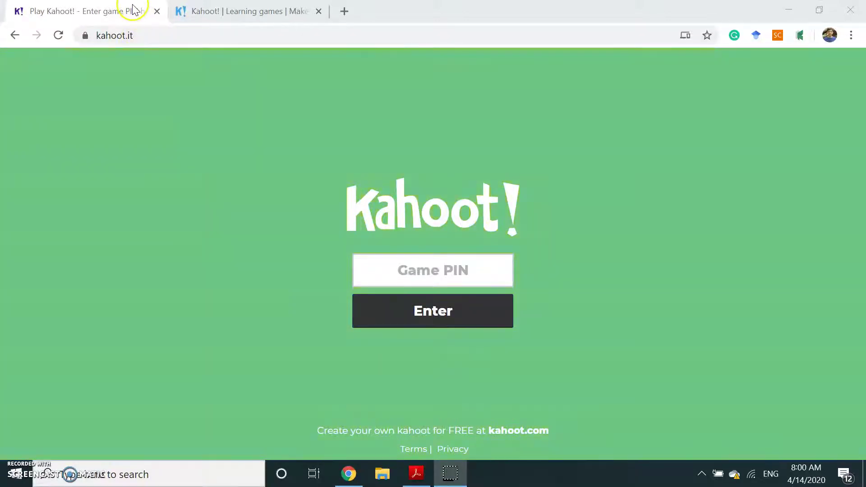
- Compare the kahoot.com home page with the game PIN entry page at kahoot.it, checking both web addresses
click(220, 10)
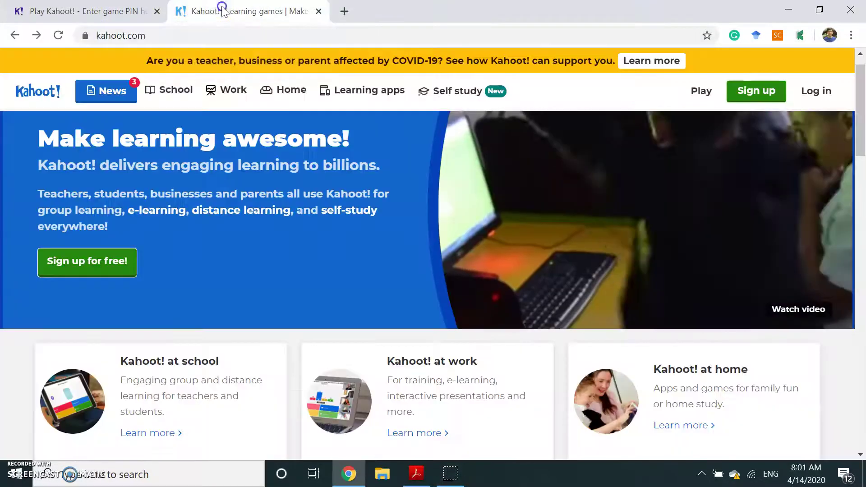
click(91, 17)
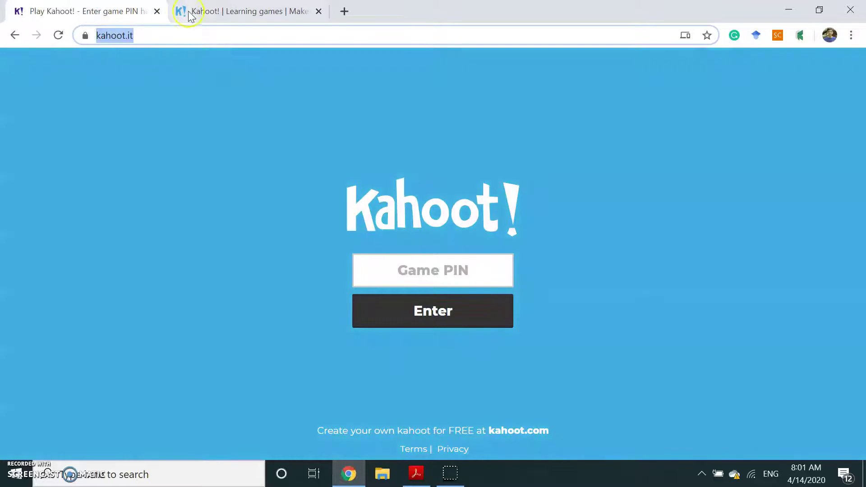
click(216, 16)
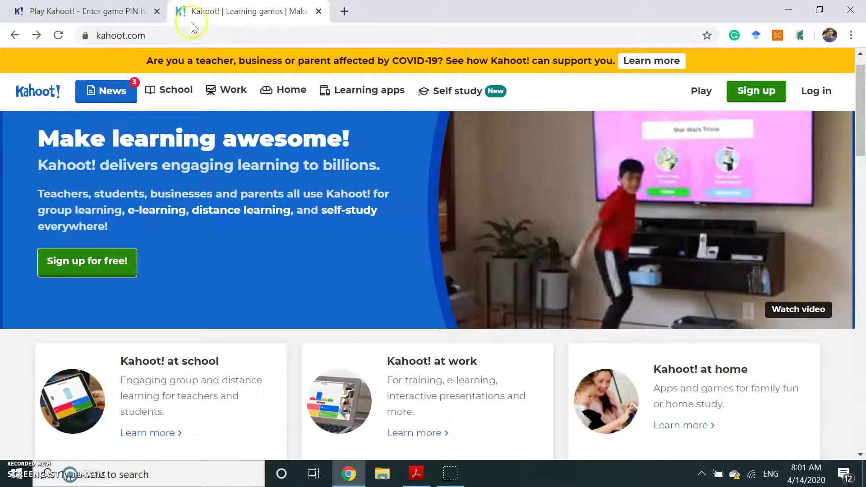
drag(164, 35, 102, 44)
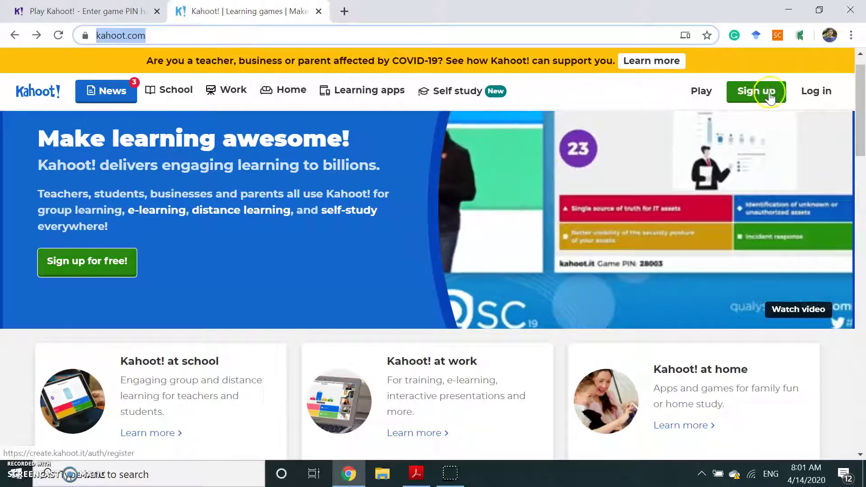
click(82, 15)
click(149, 39)
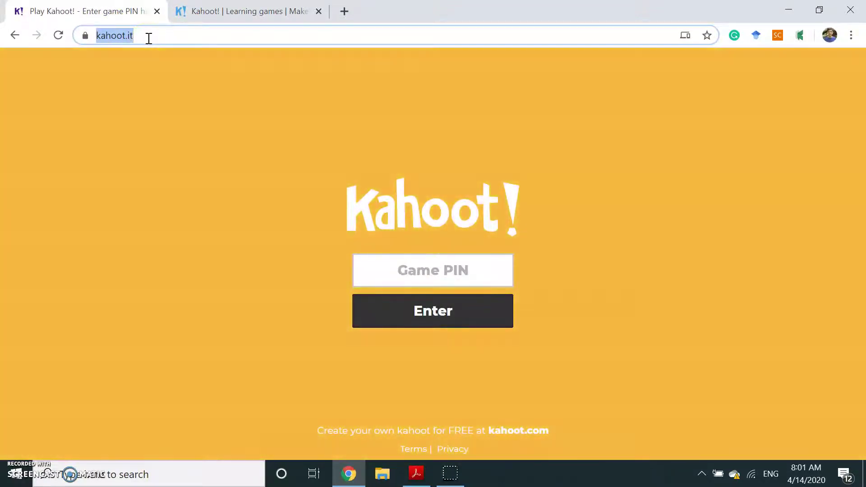
click(213, 12)
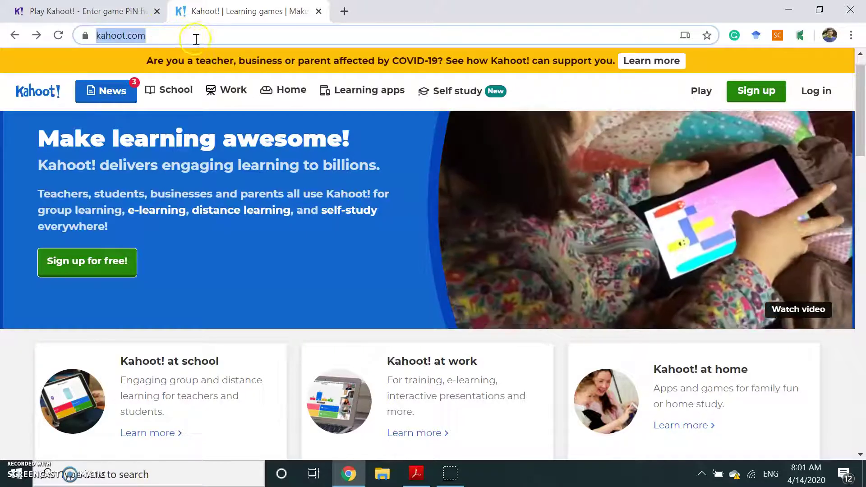
click(92, 14)
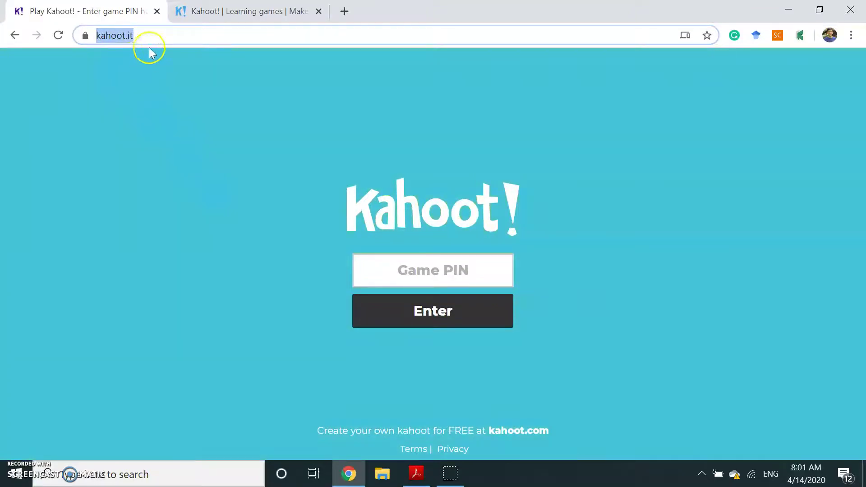
click(393, 269)
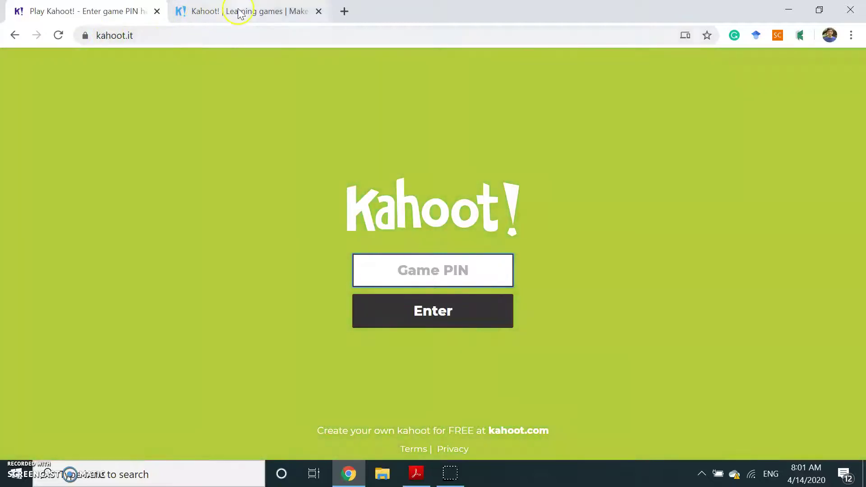
- Open the kahoot.com sign-up form for a teacher account and examine its e-mail, Google and Microsoft registration options
click(238, 11)
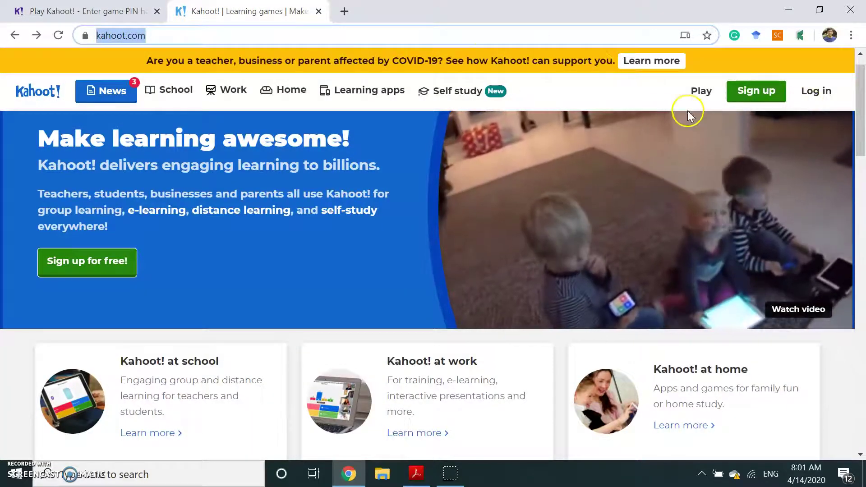
click(750, 96)
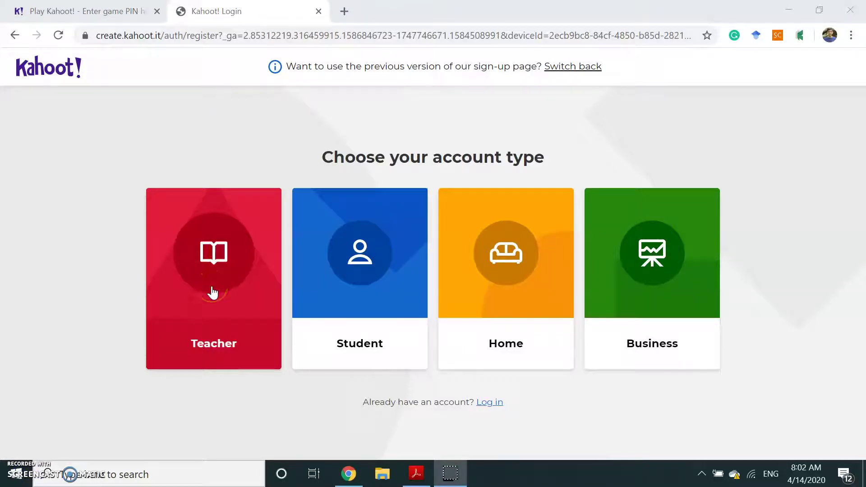
click(213, 292)
click(211, 293)
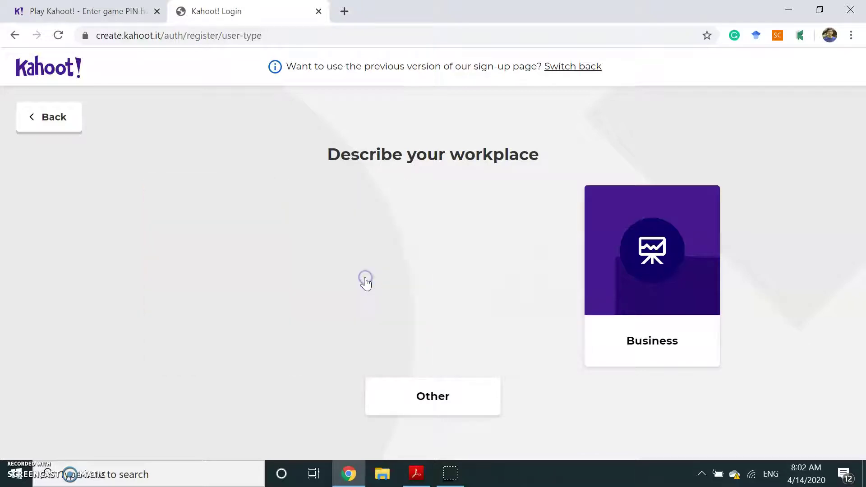
click(363, 285)
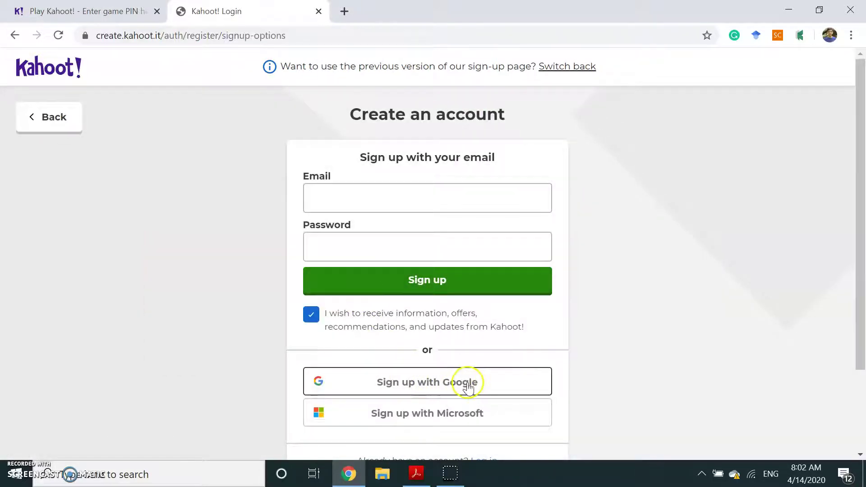
scroll(462, 383, down, 2)
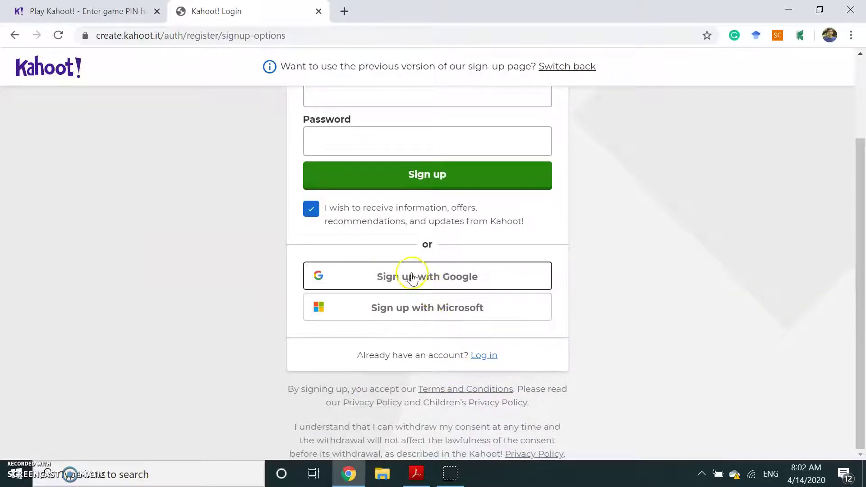
click(440, 279)
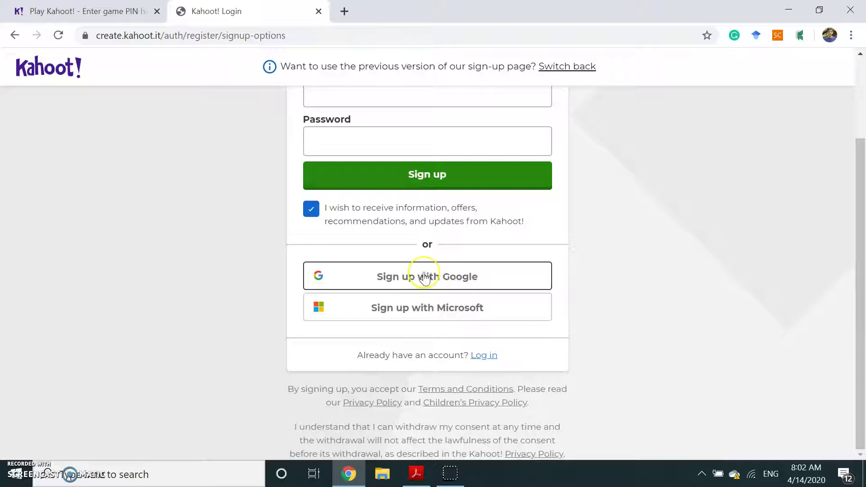
- Return to the kahoot.com home page and log in with the first listed Google account
click(14, 35)
click(14, 35)
click(14, 35)
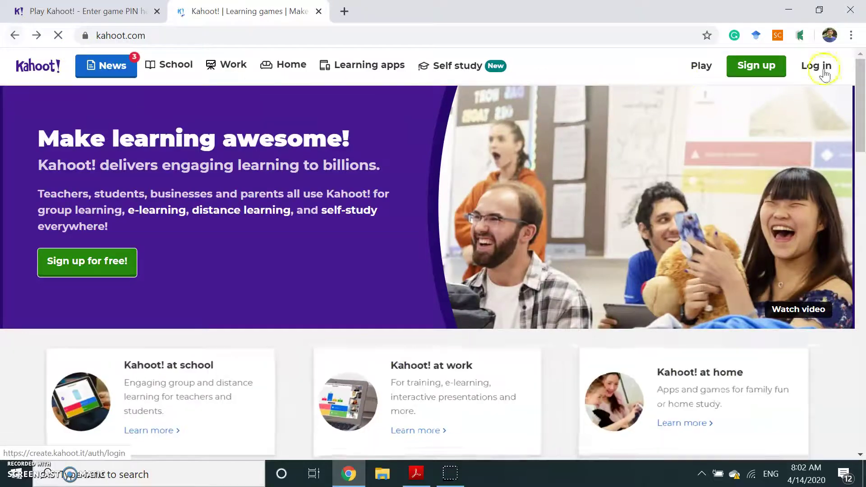
click(824, 70)
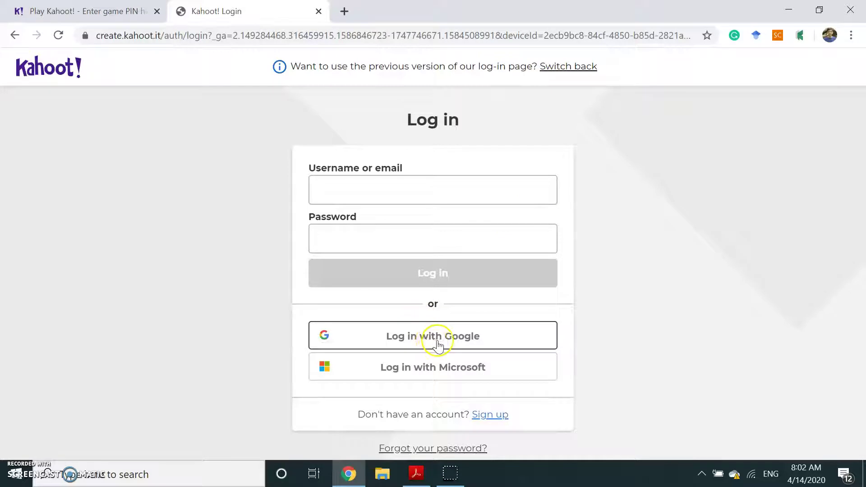
click(456, 337)
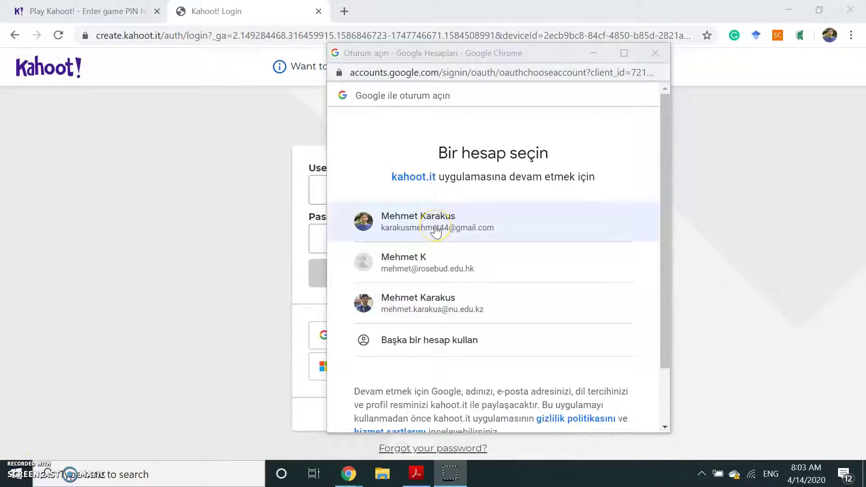
click(495, 230)
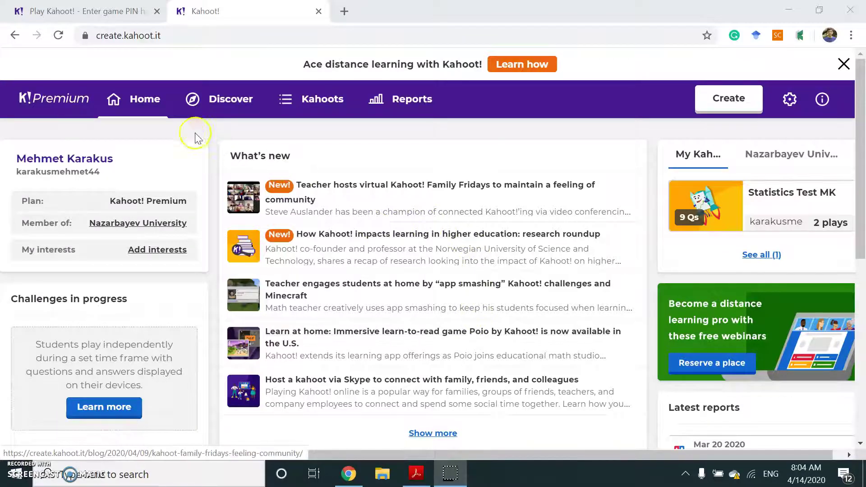
- Search the Discover section for "research methodology" and choose the suggested topic Research Methods
click(742, 103)
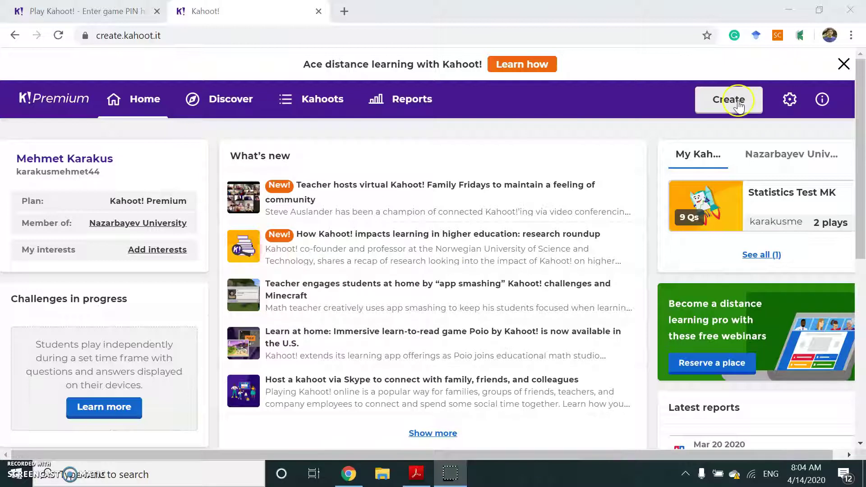
click(222, 101)
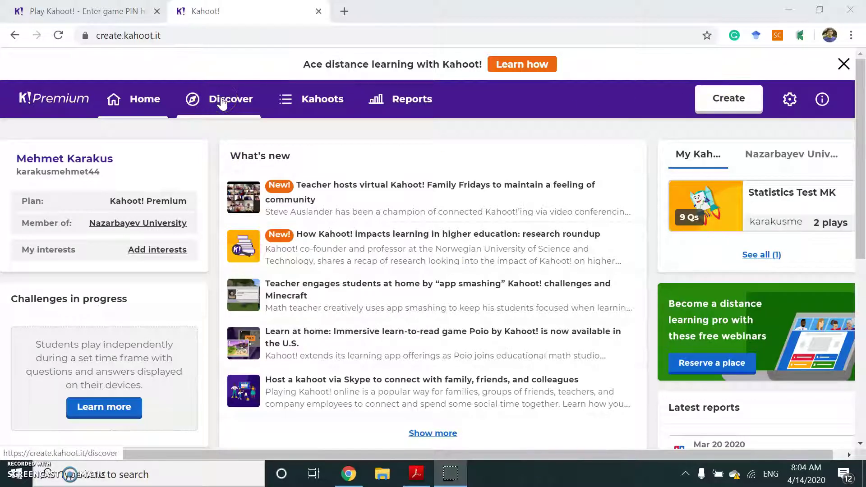
click(222, 102)
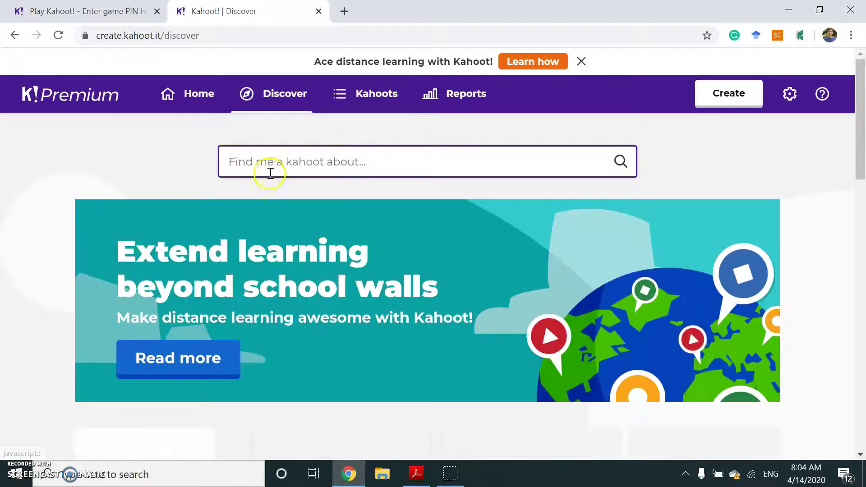
click(266, 165)
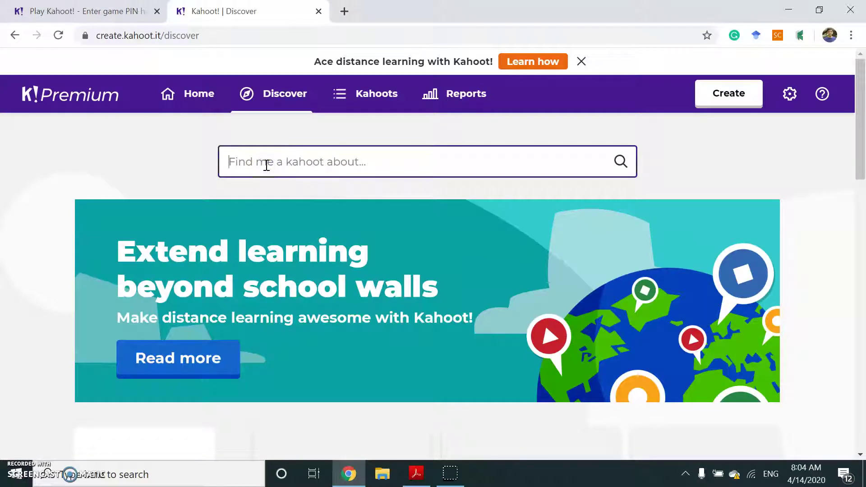
text(re)
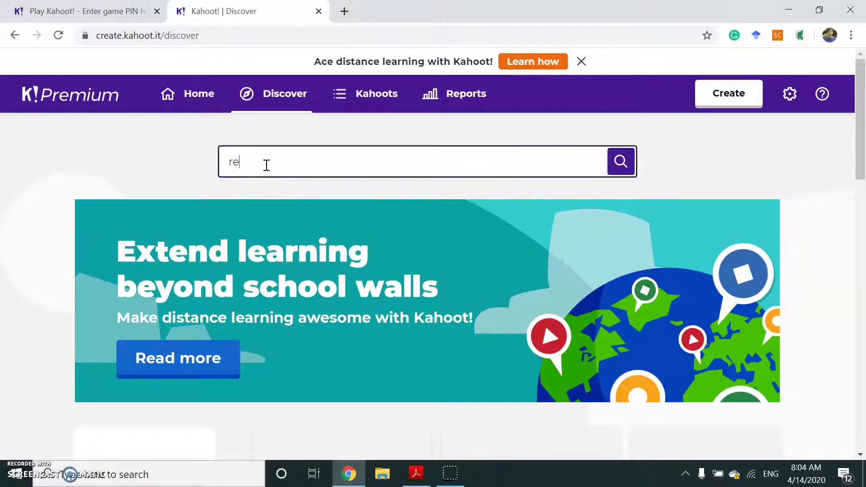
text(search methodology)
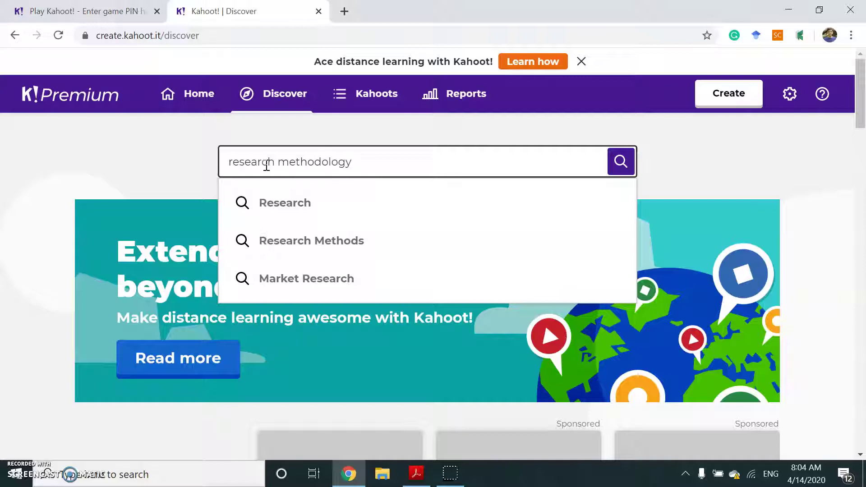
click(300, 247)
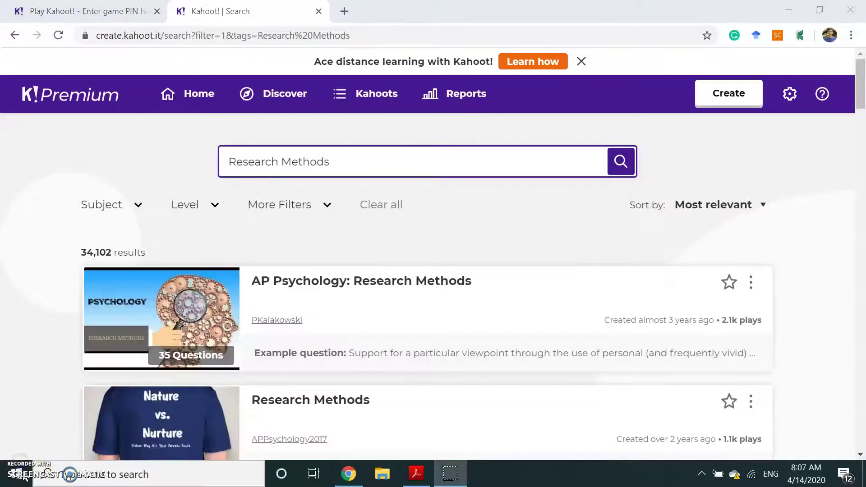
- Browse the search results and open the 25-question Research Methods kahoot with the word-cloud cover
scroll(415, 256, down, 3)
scroll(419, 261, down, 3)
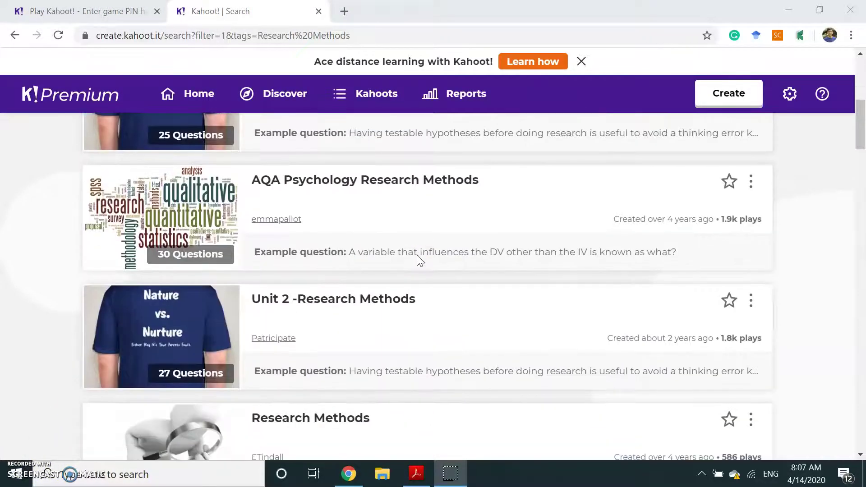
scroll(418, 260, down, 5)
scroll(419, 260, down, 5)
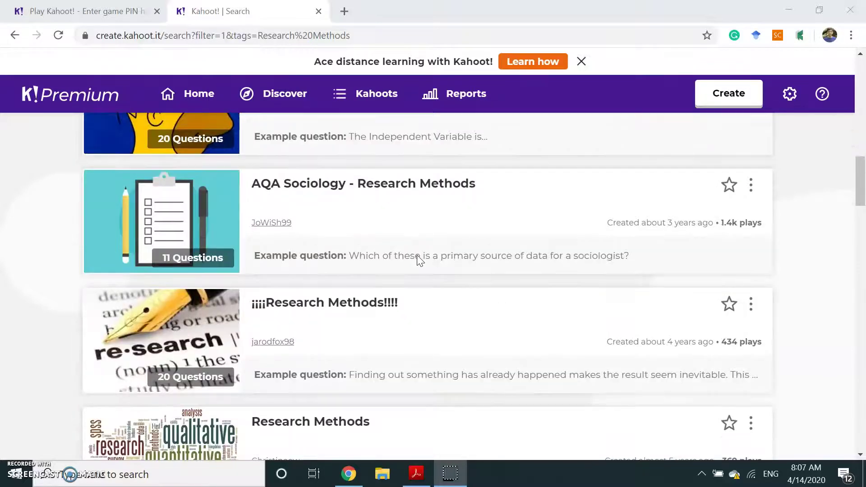
scroll(418, 260, down, 3)
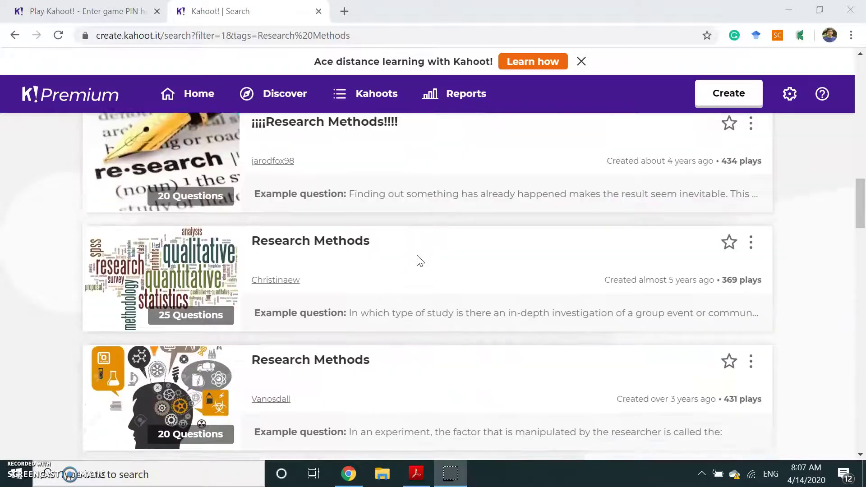
click(318, 220)
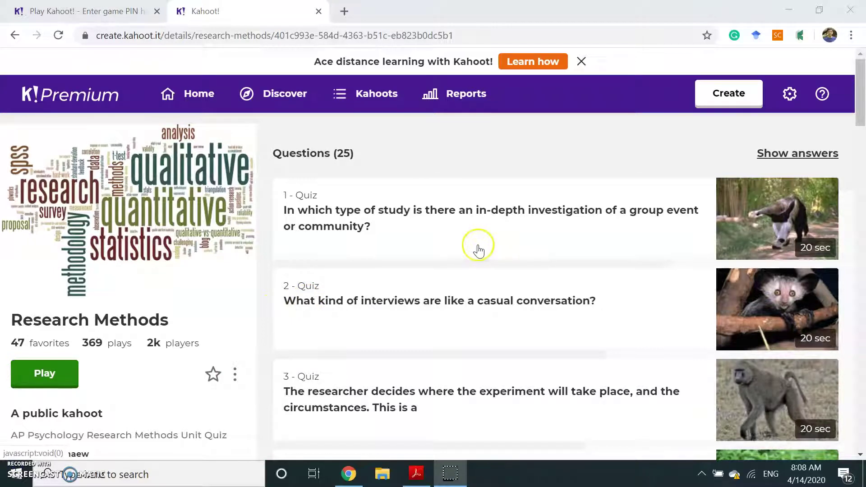
- Examine the kahoot's questions and expand the answer choices of questions 1 and 2
scroll(460, 226, down, 2)
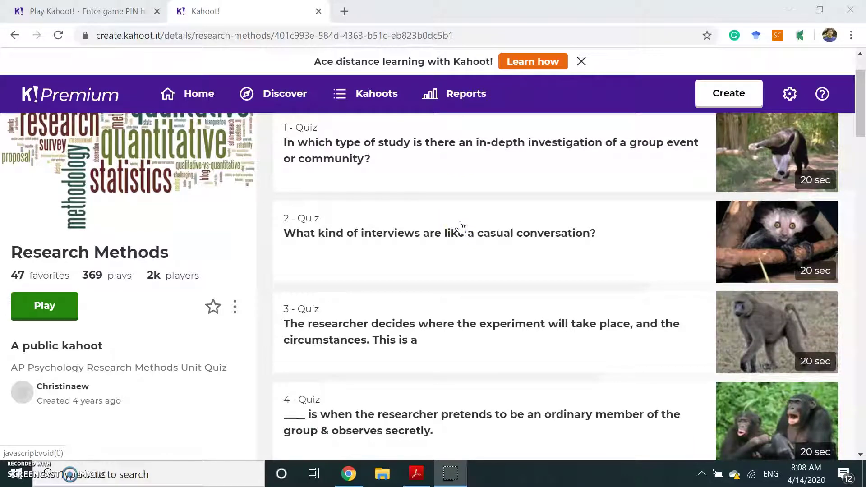
scroll(460, 226, up, 2)
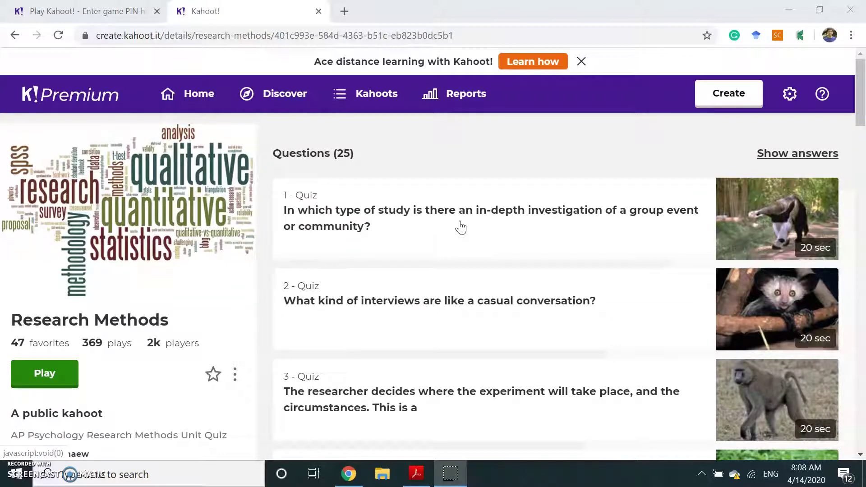
click(453, 226)
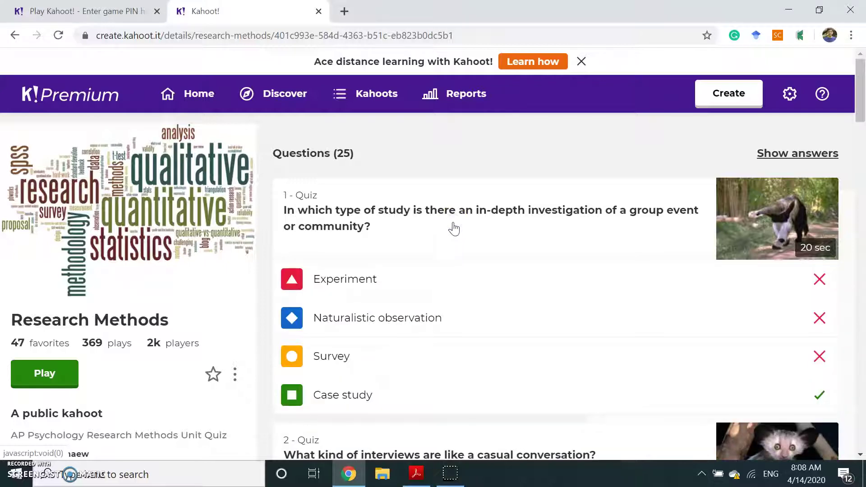
scroll(453, 229, down, 1)
scroll(454, 229, down, 2)
click(448, 240)
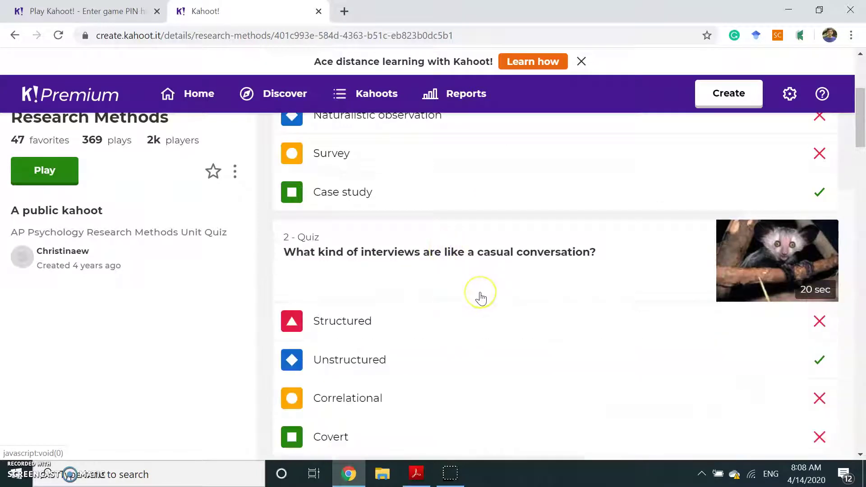
scroll(481, 299, up, 5)
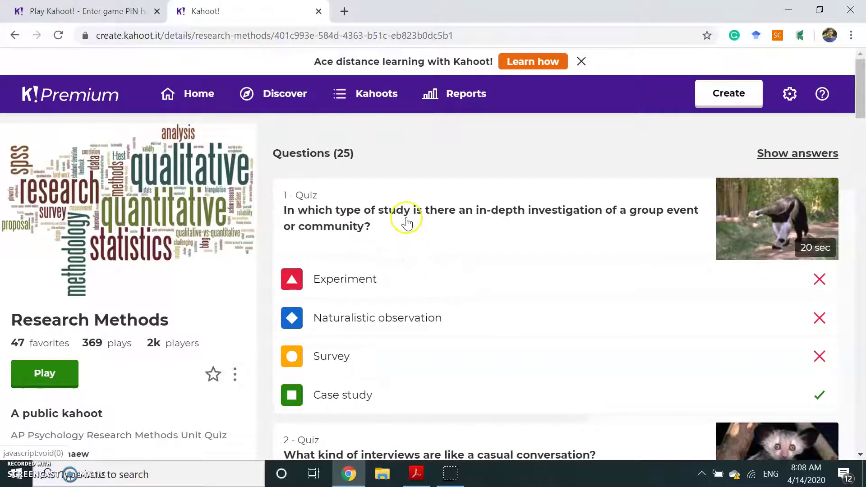
scroll(417, 218, down, 2)
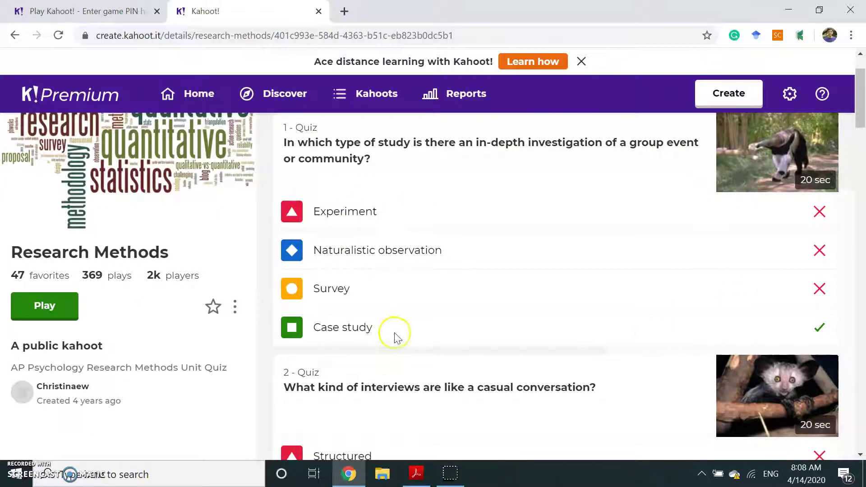
- Expand and review the answer choices of questions 3 to 8 in the Research Methods kahoot
scroll(593, 340, down, 10)
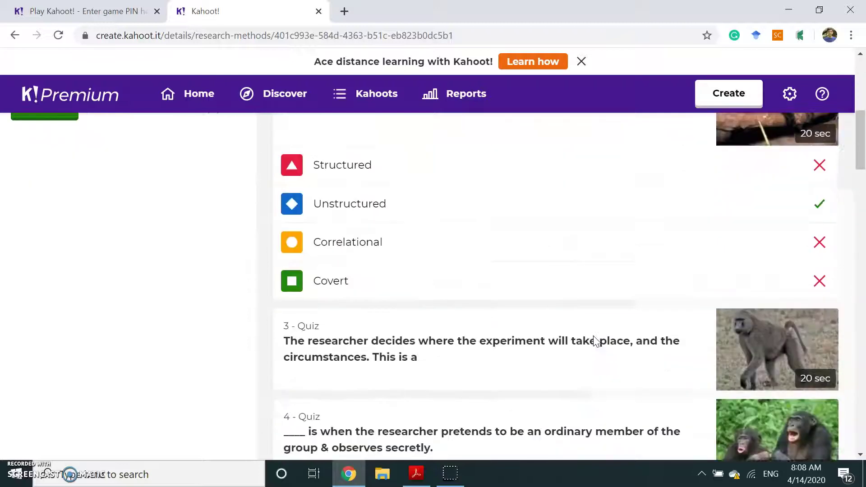
click(420, 191)
scroll(454, 255, down, 4)
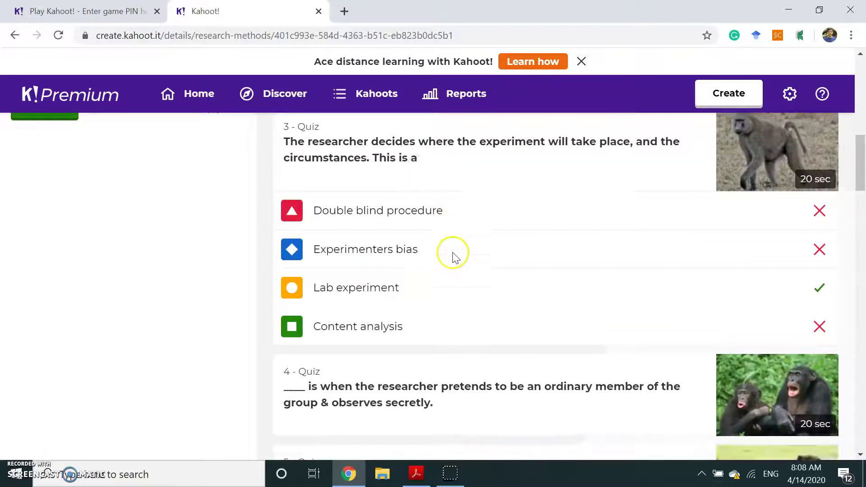
click(424, 218)
scroll(436, 248, down, 4)
click(435, 254)
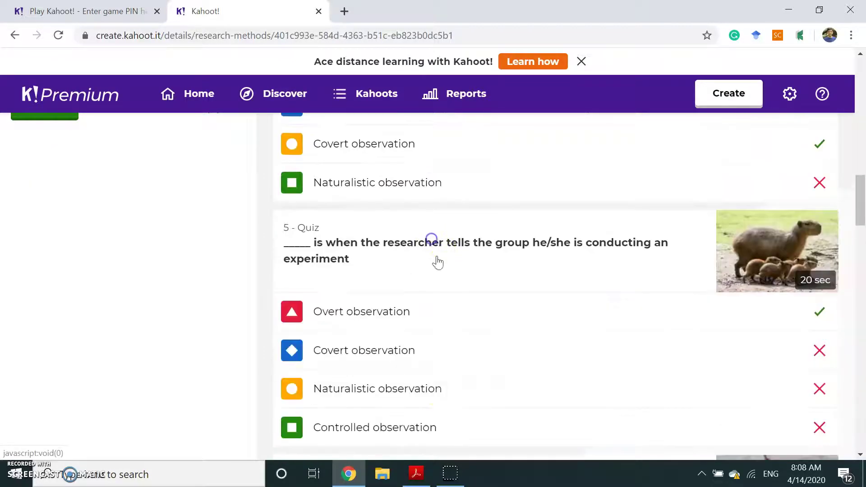
scroll(440, 264, down, 3)
click(407, 340)
scroll(433, 373, down, 7)
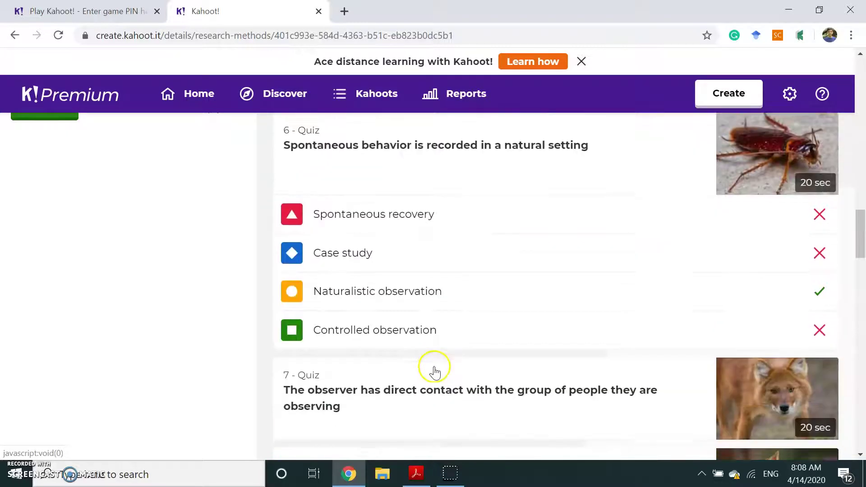
click(413, 270)
scroll(473, 310, down, 4)
click(458, 318)
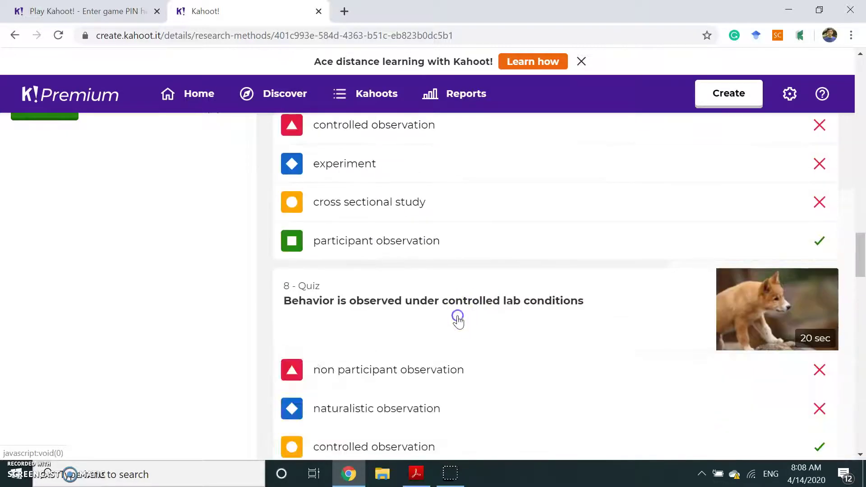
- Expand and review the answer choices of questions 9 to 13 and question 16
scroll(464, 323, down, 4)
click(450, 343)
scroll(477, 348, down, 5)
click(477, 347)
scroll(477, 348, down, 5)
click(453, 316)
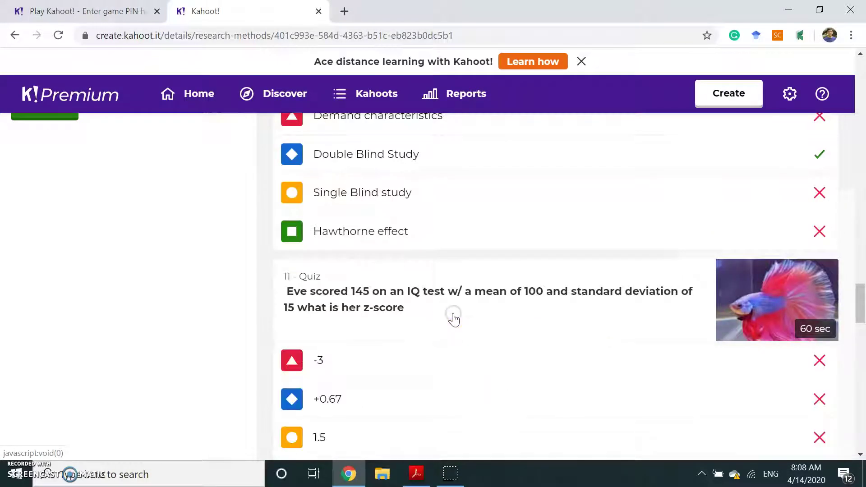
scroll(453, 318, down, 4)
click(441, 334)
scroll(485, 366, down, 5)
click(451, 325)
scroll(479, 363, down, 4)
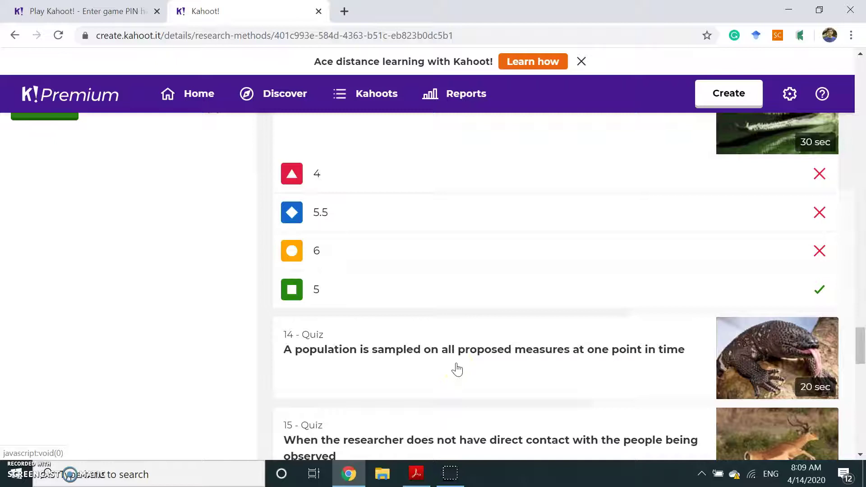
scroll(457, 368, down, 5)
click(422, 259)
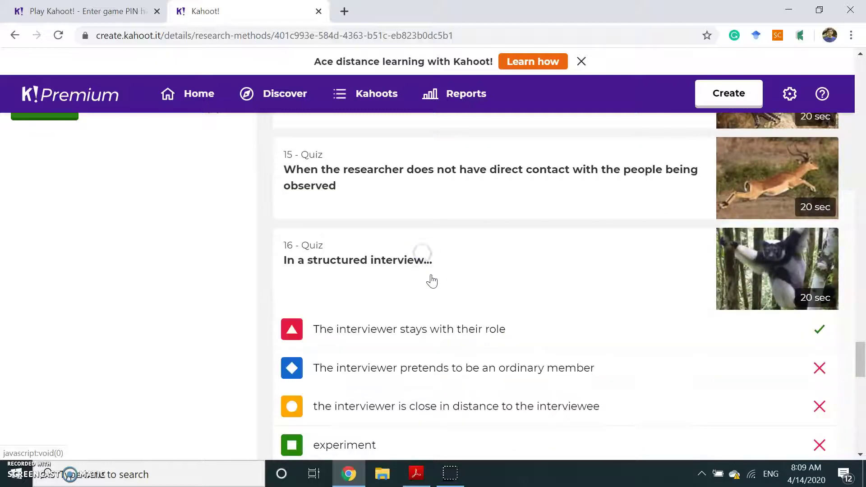
- Host the Research Methods kahoot as a live Teach game in Classic player-versus-player mode
scroll(431, 281, up, 20)
scroll(419, 276, up, 15)
scroll(41, 184, up, 5)
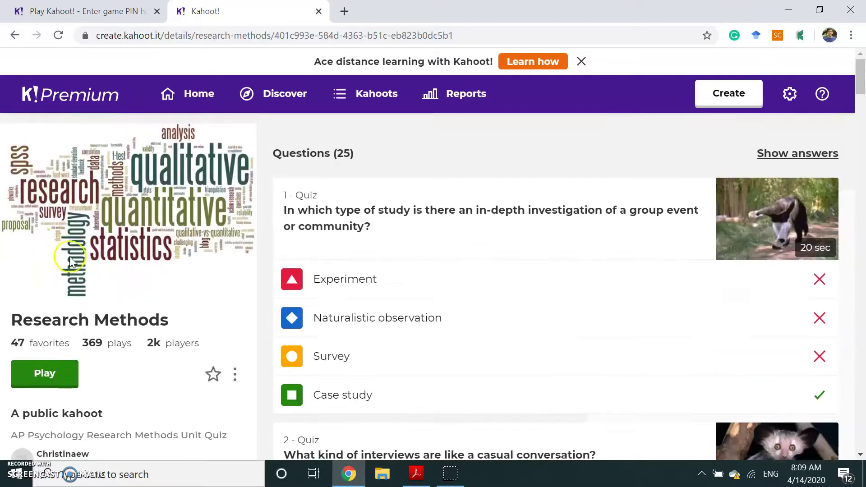
click(43, 374)
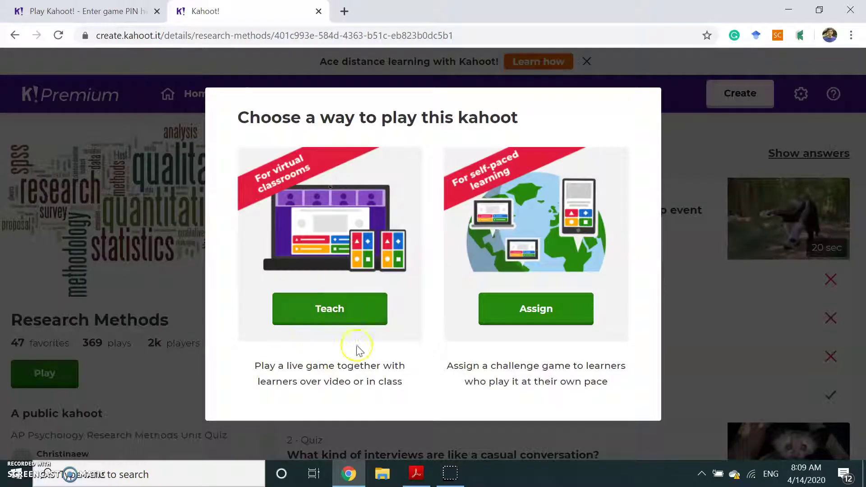
click(324, 318)
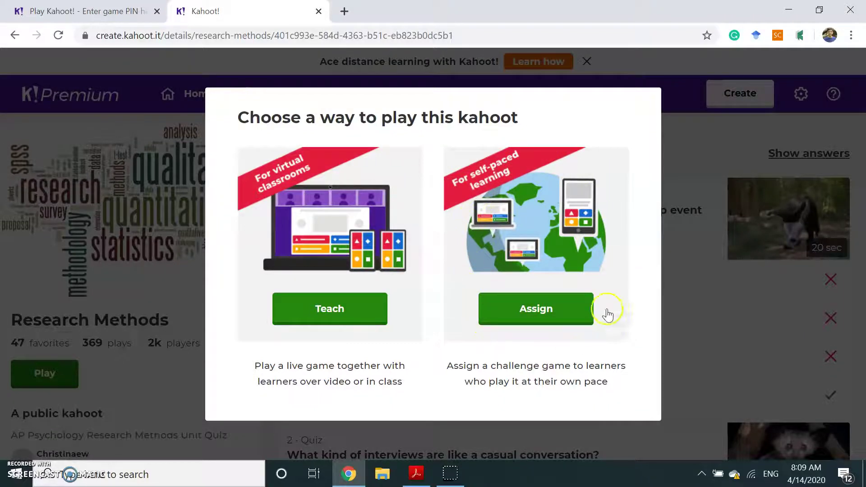
click(530, 311)
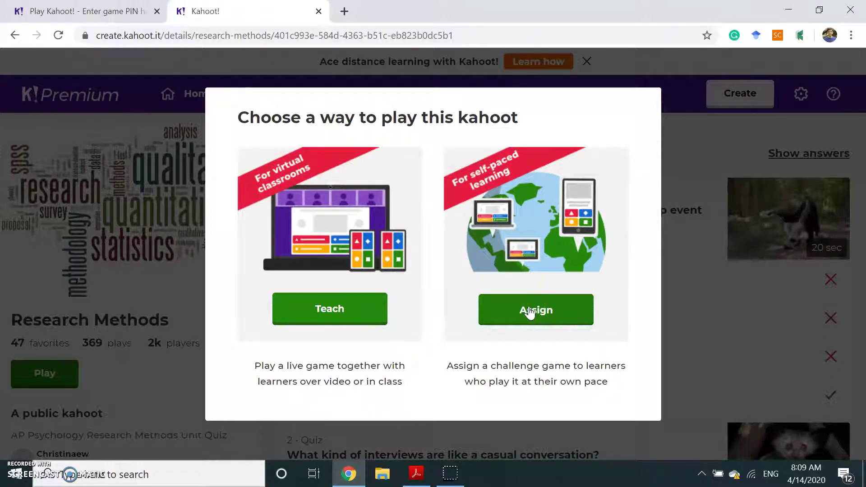
click(327, 311)
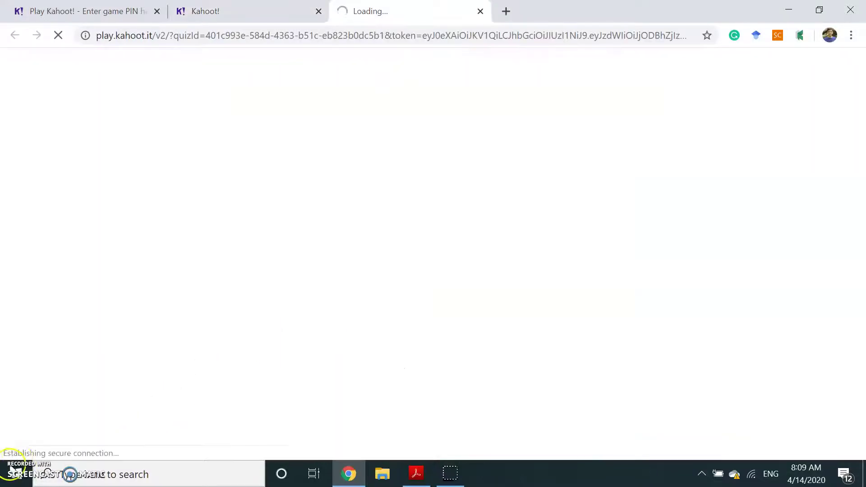
scroll(338, 332, down, 3)
scroll(336, 332, up, 3)
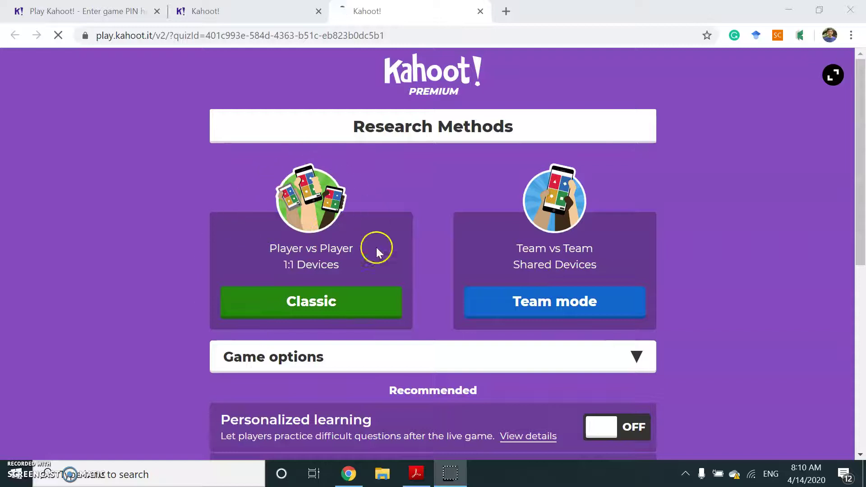
click(301, 302)
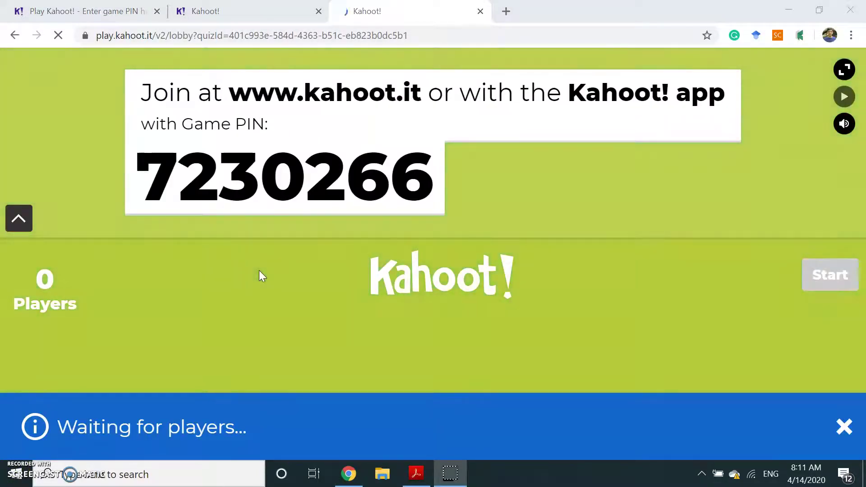
- Copy the game PIN from the host lobby and submit it on the kahoot.it player page
drag(139, 173, 424, 180)
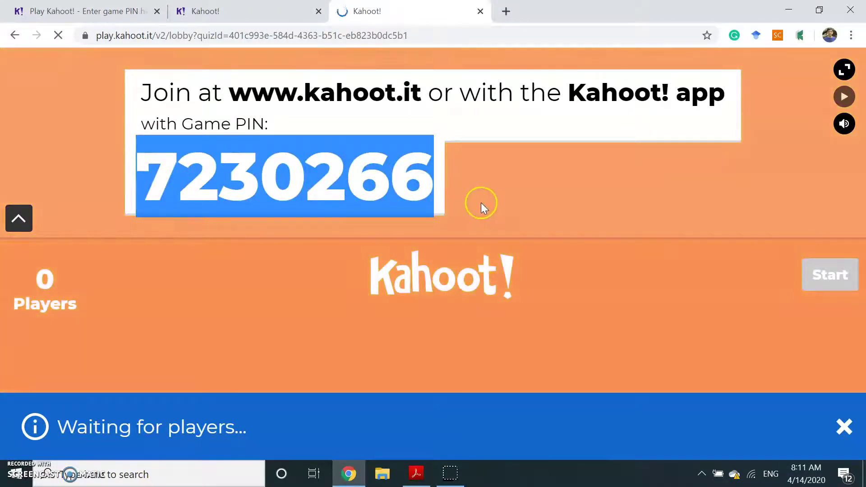
right_click(208, 164)
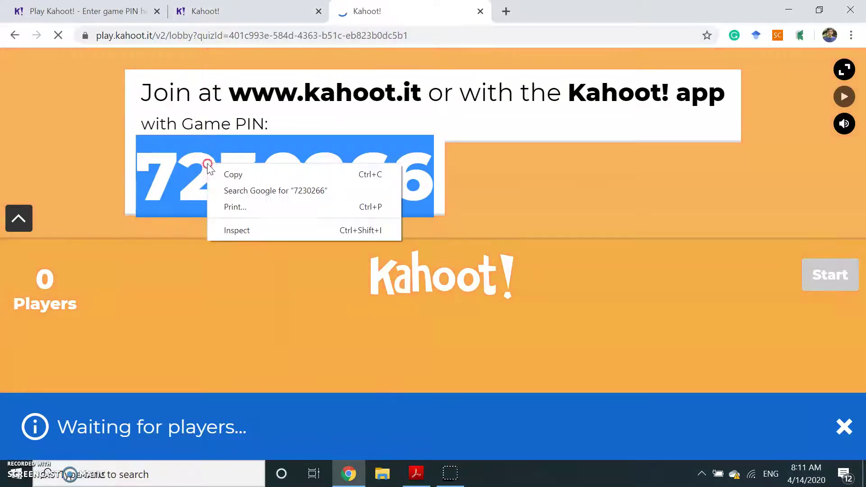
click(230, 176)
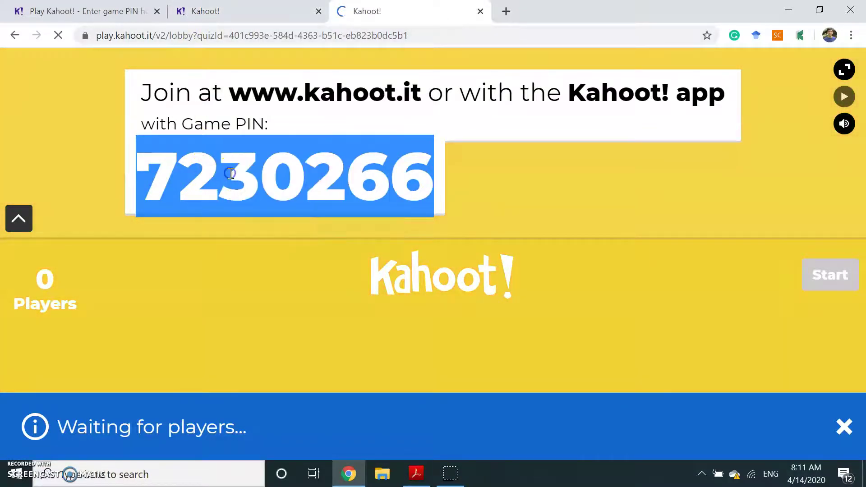
click(225, 12)
click(103, 12)
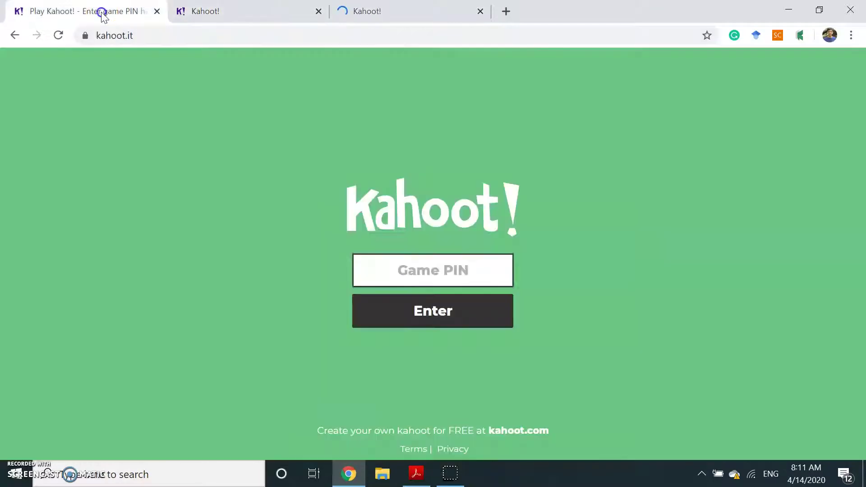
click(405, 266)
right_click(406, 265)
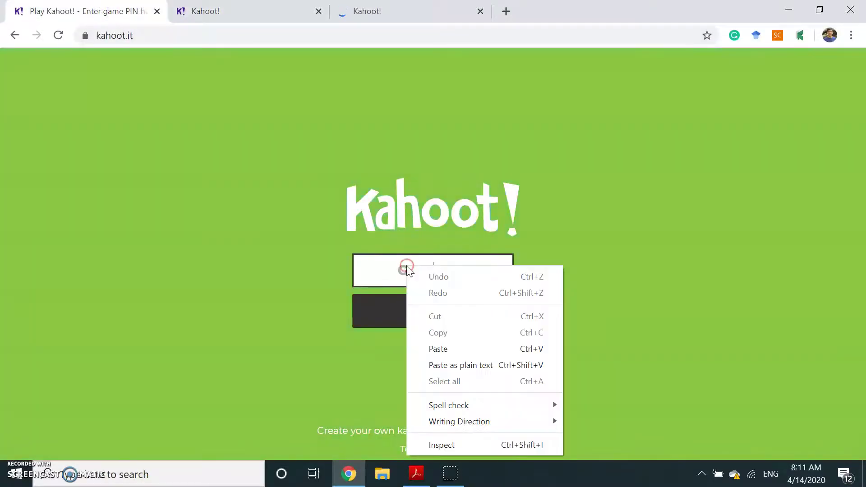
click(445, 352)
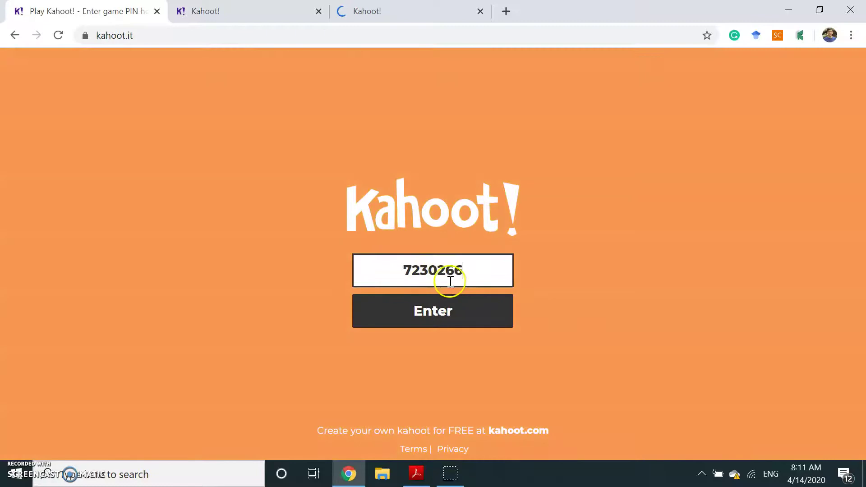
click(432, 315)
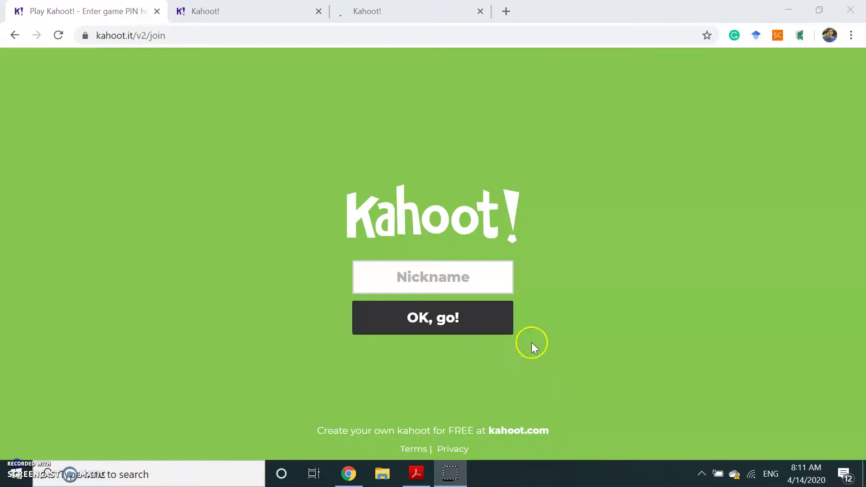
- Enter the player's first name as the nickname and join the game
click(400, 275)
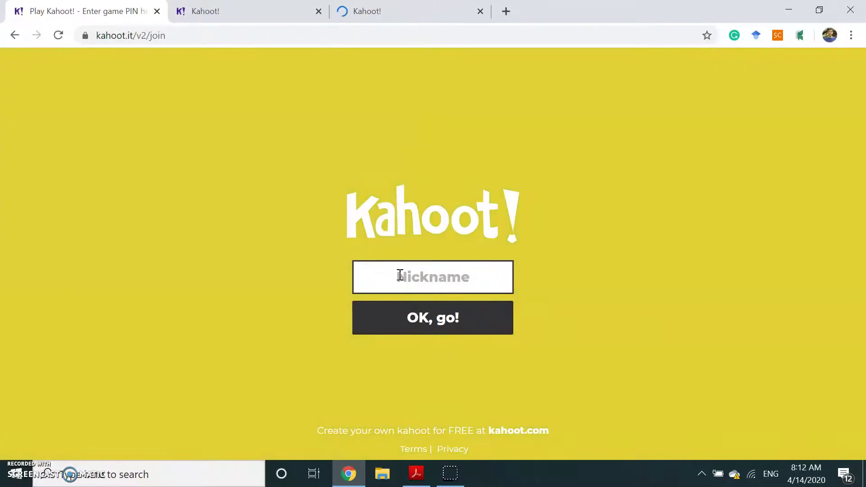
text(Mehmet)
click(436, 319)
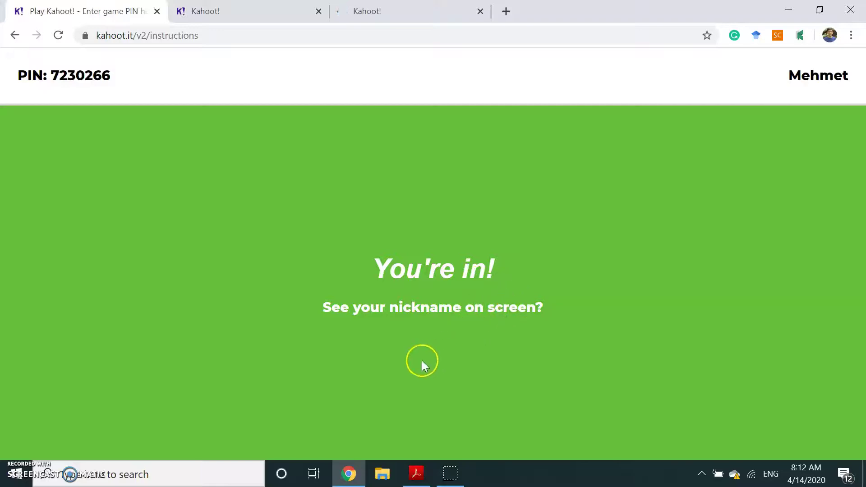
- Compare the host lobby with the player's waiting page, and start the game from the lobby
click(392, 12)
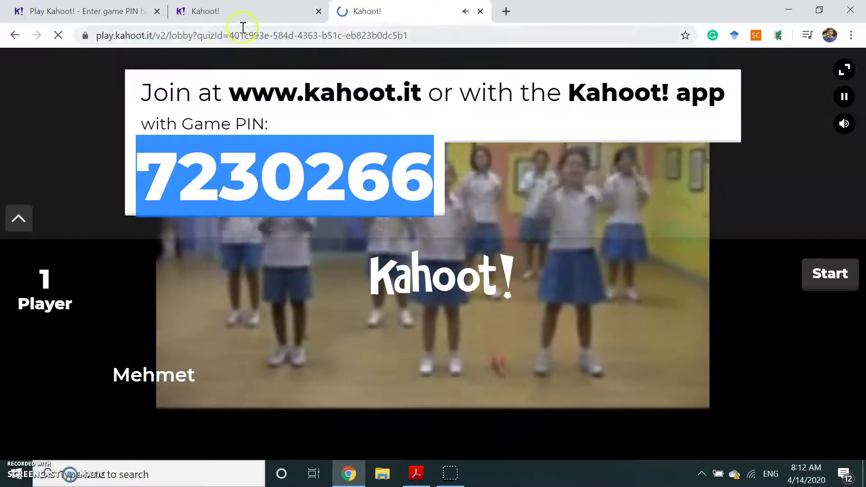
click(128, 9)
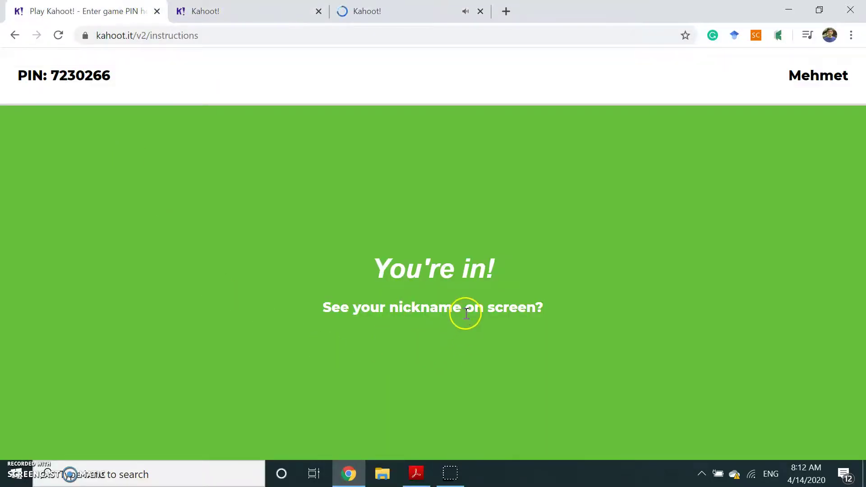
click(413, 17)
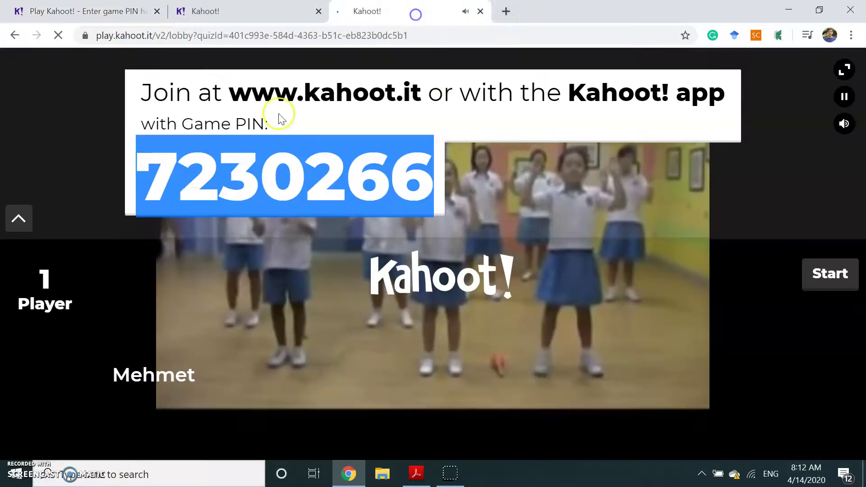
click(829, 276)
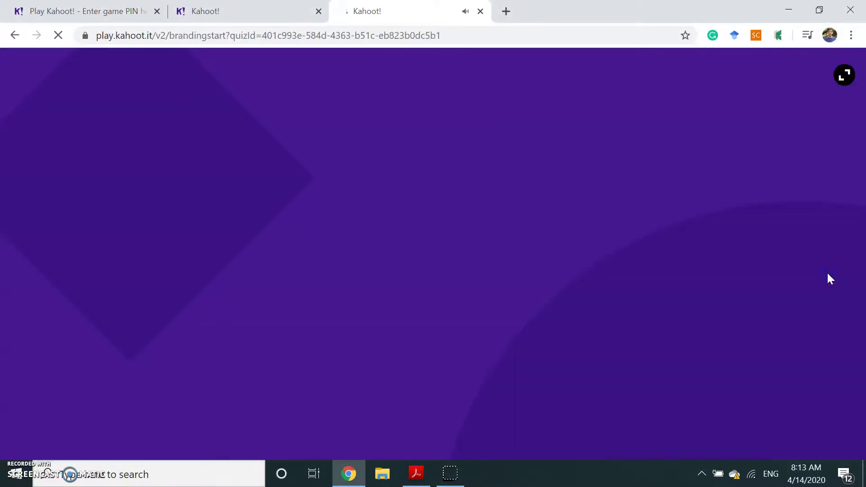
click(821, 274)
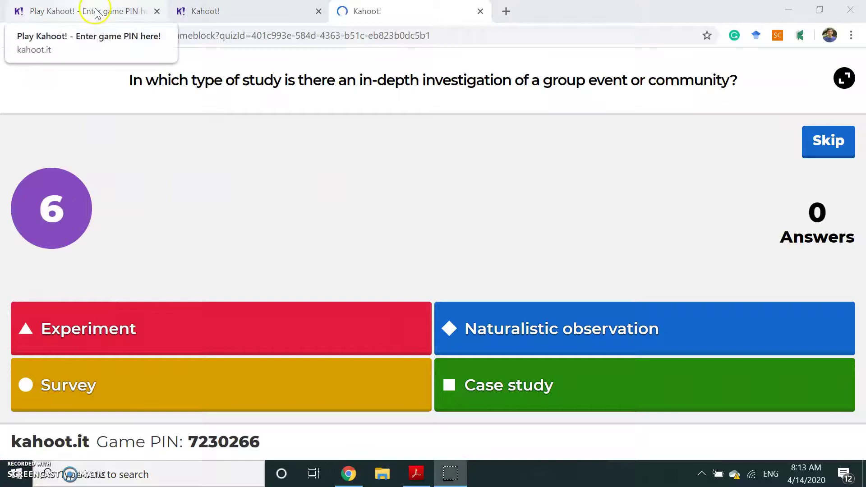
- Answer question 1 with the blue diamond on the player page and view the answer results on the host page
click(95, 10)
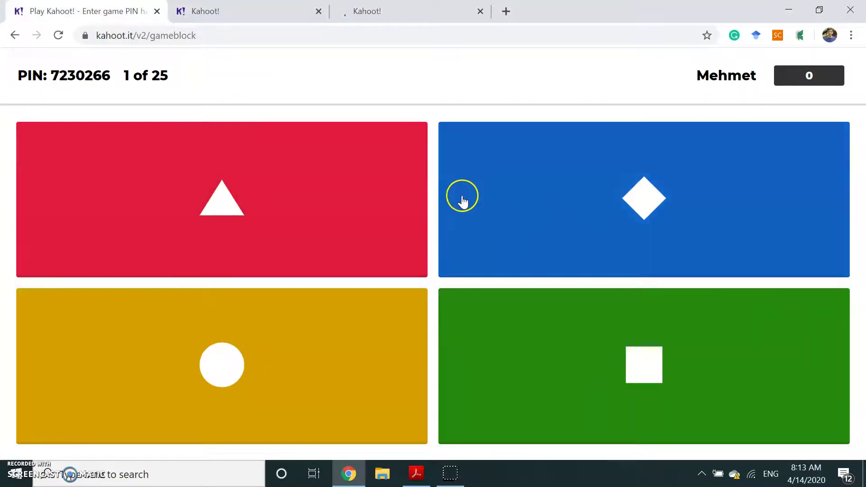
click(606, 219)
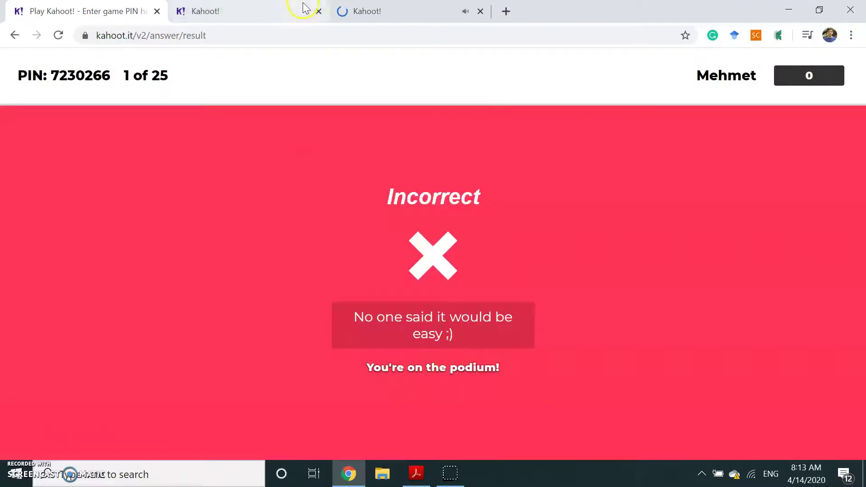
click(396, 12)
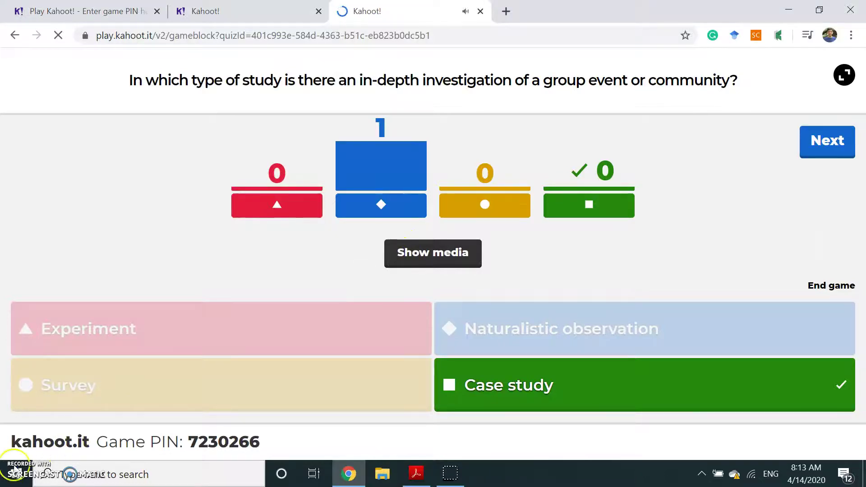
- Return to the kahoot's details page and open the creator for a new kahoot
key(ctrl+shift+Tab)
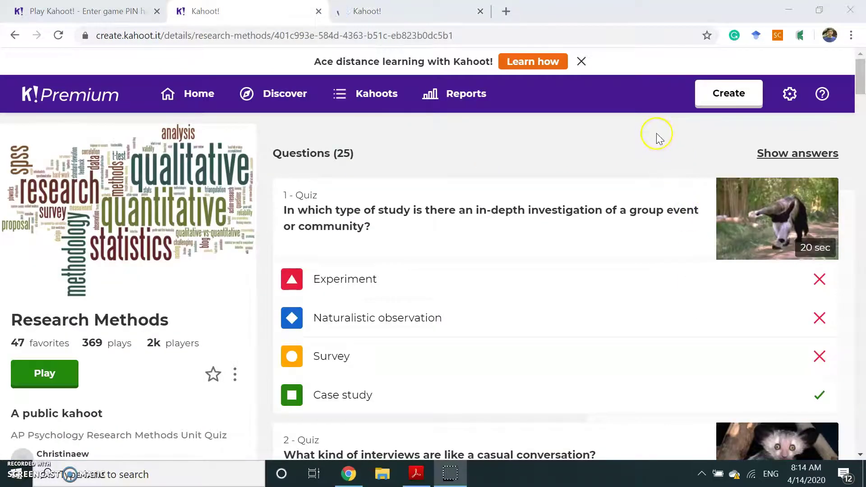
click(726, 108)
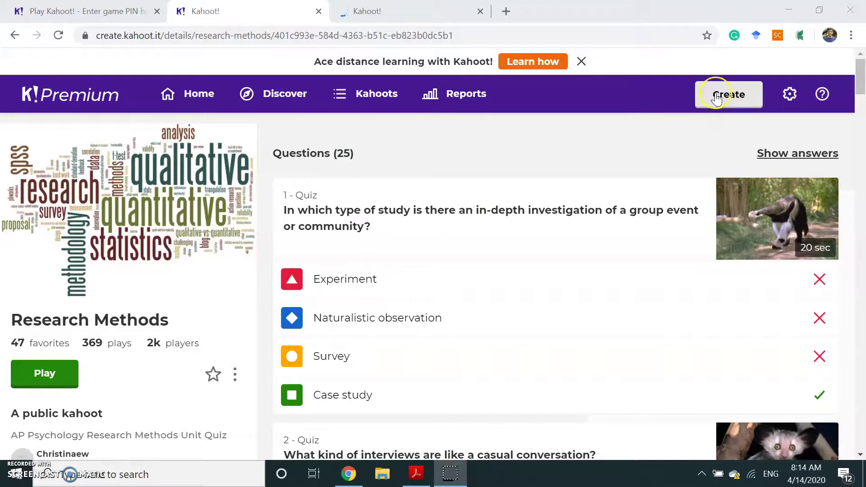
click(717, 97)
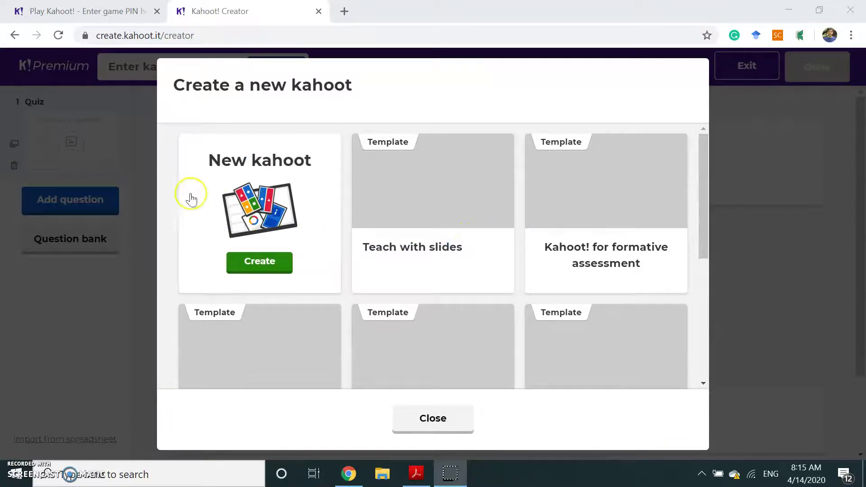
- Look through the available kahoot templates and start a new blank kahoot
scroll(328, 309, down, 6)
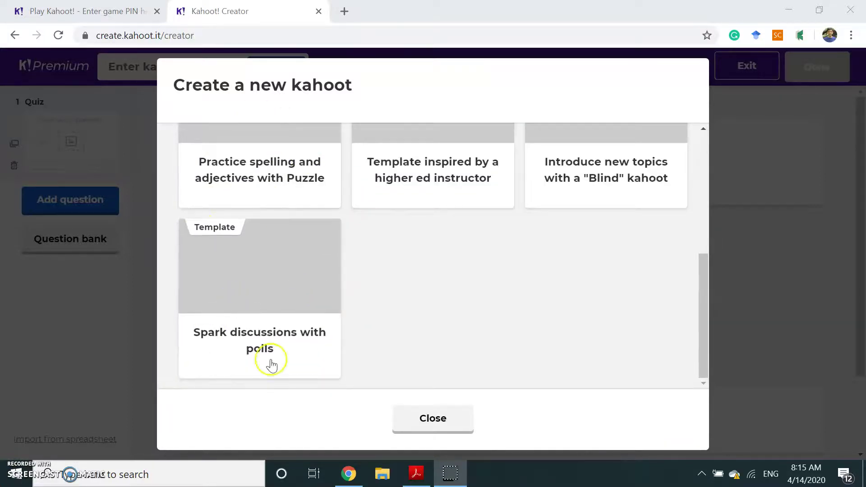
scroll(469, 309, up, 6)
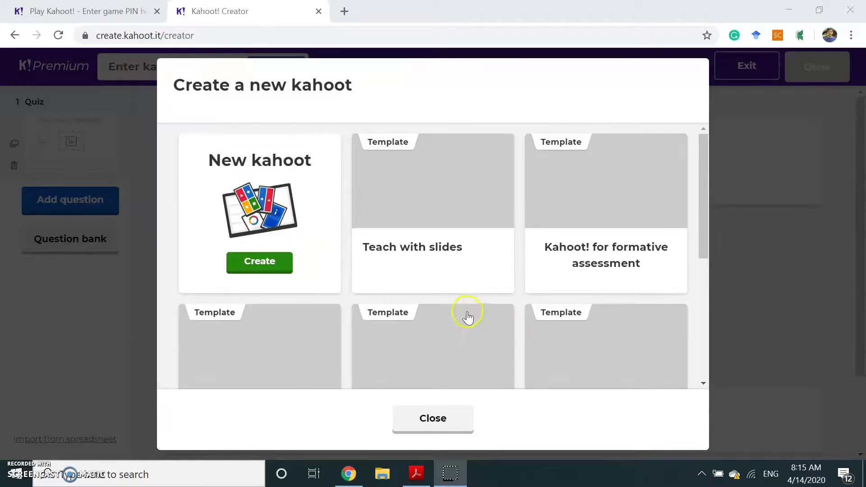
click(255, 265)
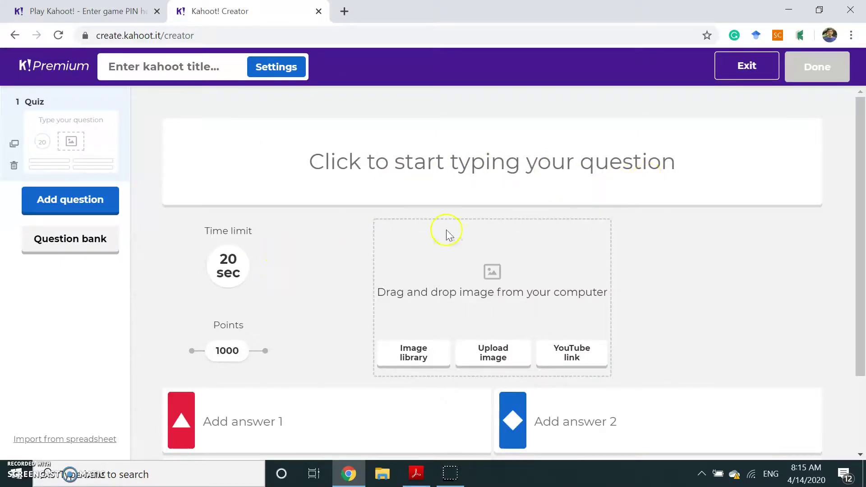
- Examine the blank quiz question's text field, time limit, points, media options and four answer fields
scroll(592, 315, down, 2)
scroll(304, 218, up, 2)
click(303, 171)
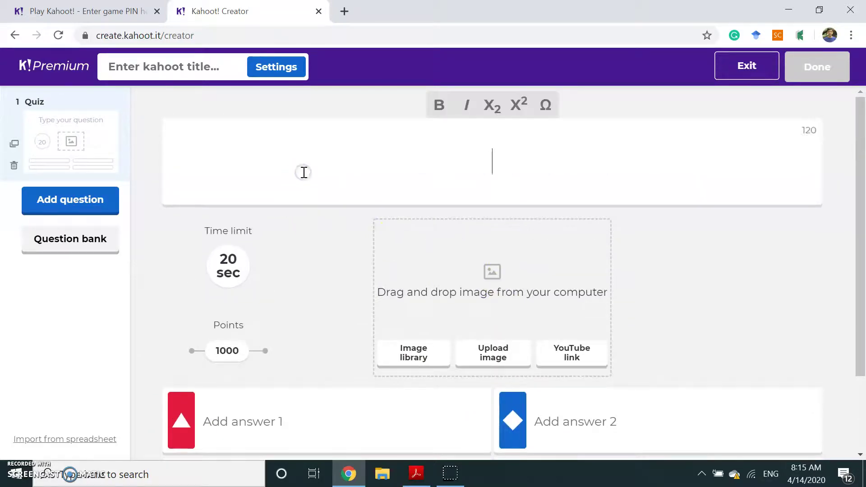
click(336, 273)
scroll(331, 281, down, 2)
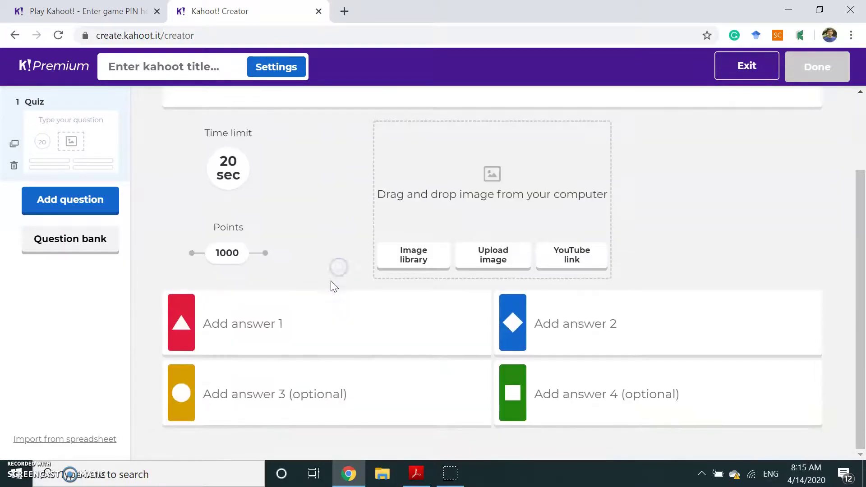
- Try out answer 1 with the sample text "hdjhjsk" and erase it
click(266, 334)
text(hdjhjsk)
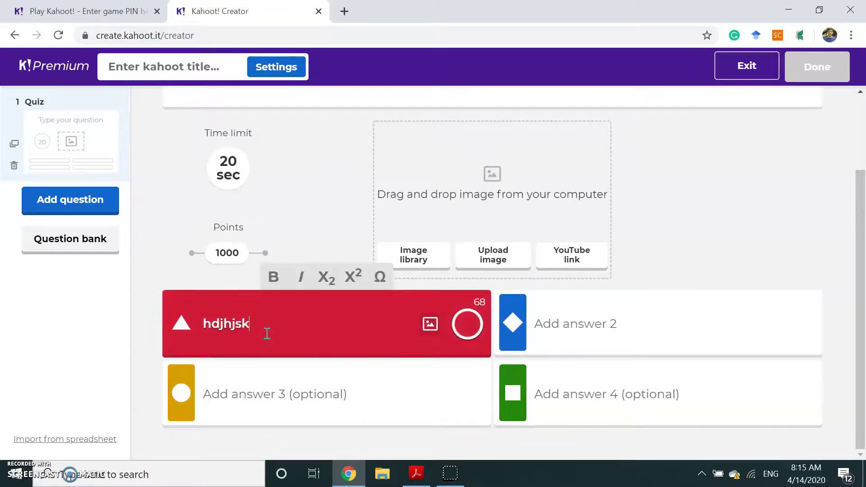
key(BackSpace)
key(BackSpace)
key(BackSpace)
key(BackSpace)
key(BackSpace)
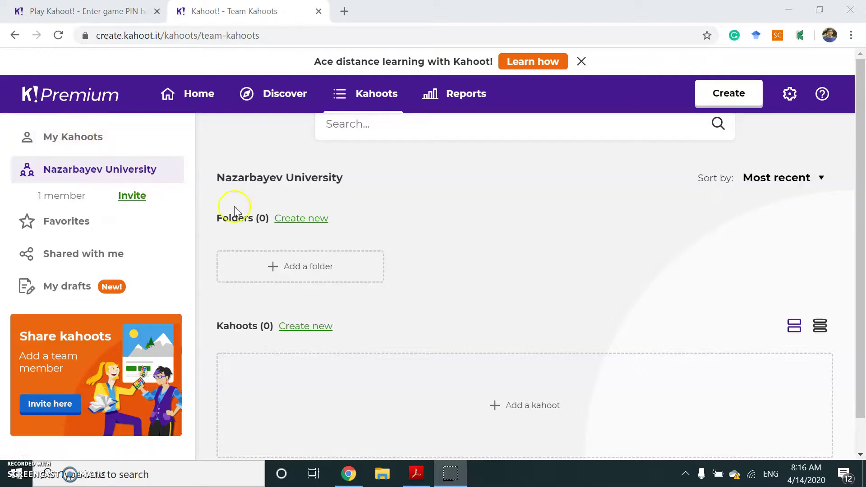
- Open the Statistics Test MK kahoot from My Kahoots and review the answer options of its first three questions
click(62, 140)
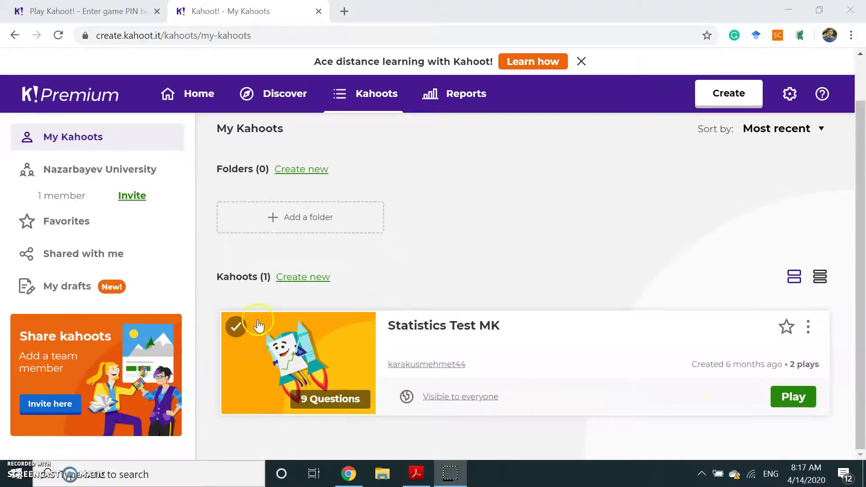
click(440, 326)
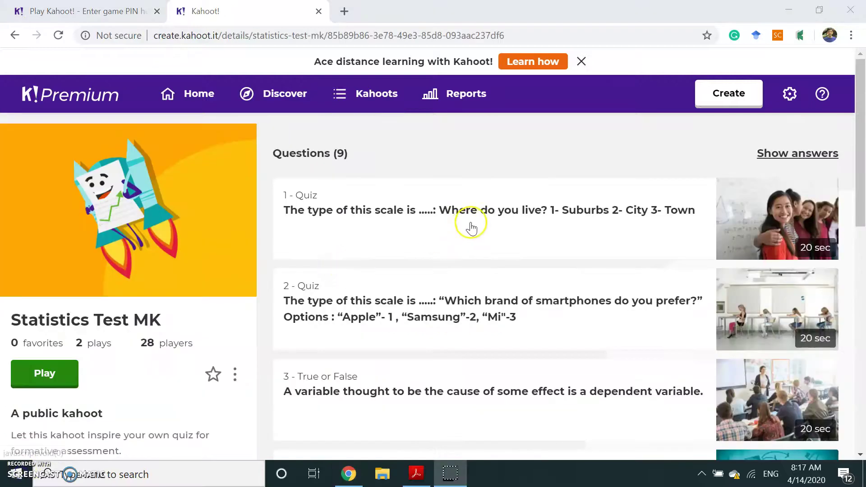
click(472, 228)
scroll(476, 250, down, 5)
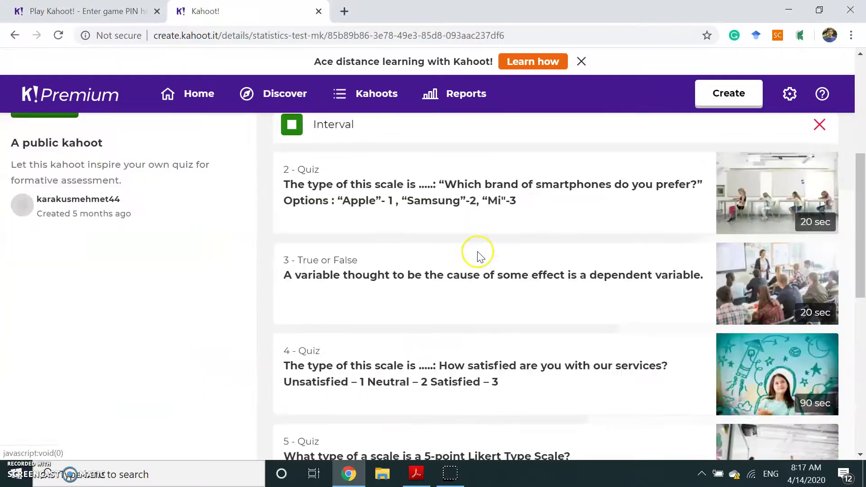
click(442, 212)
scroll(445, 242, down, 5)
click(424, 186)
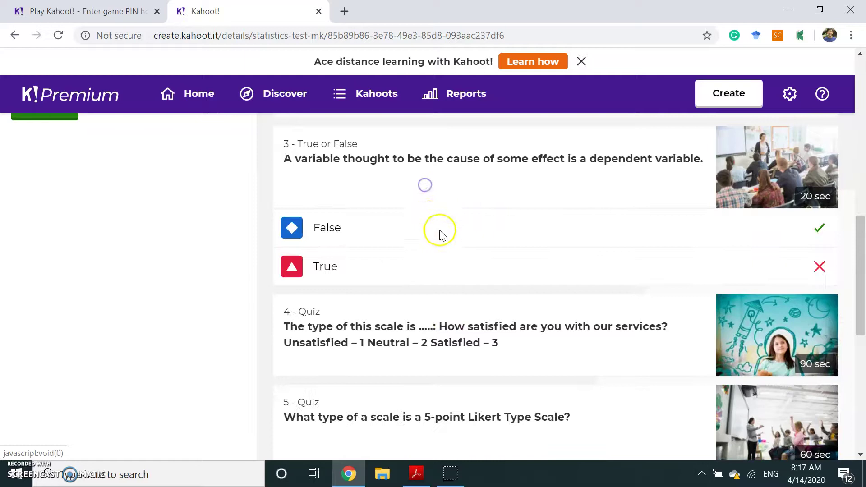
scroll(392, 270, up, 3)
scroll(394, 271, down, 2)
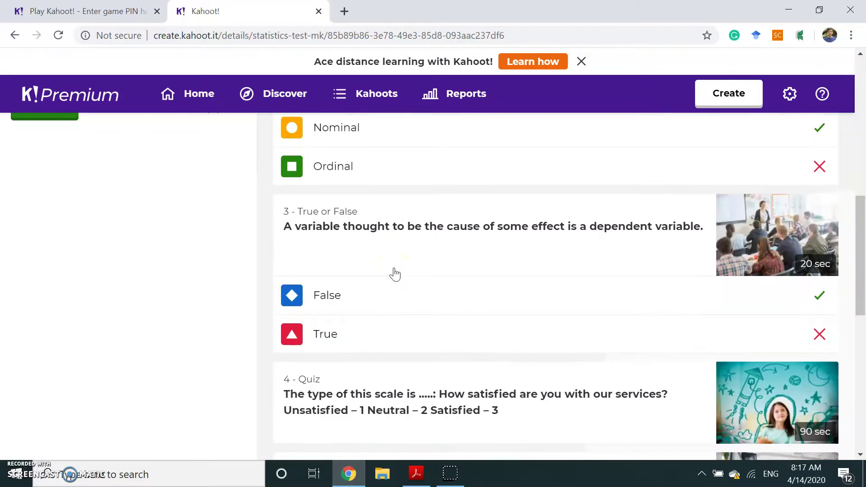
scroll(394, 273, up, 9)
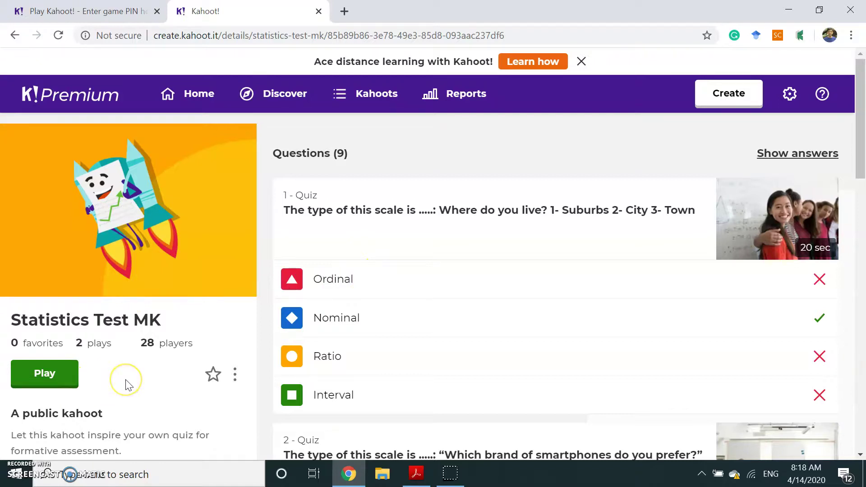
- Play the Statistics Test MK kahoot as a live game for virtual classrooms using the Teach option
click(42, 377)
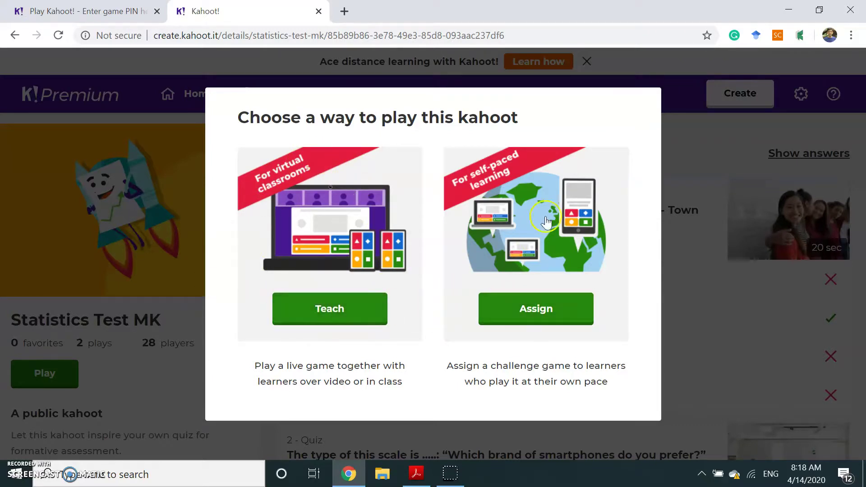
click(323, 311)
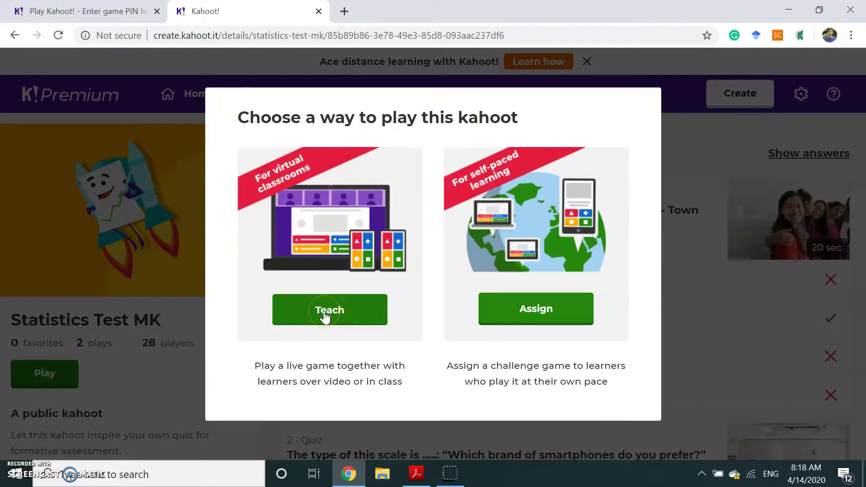
click(324, 313)
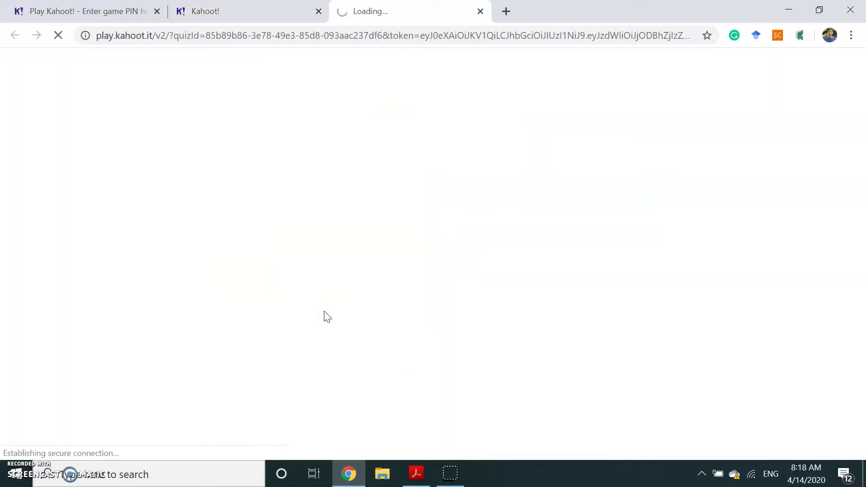